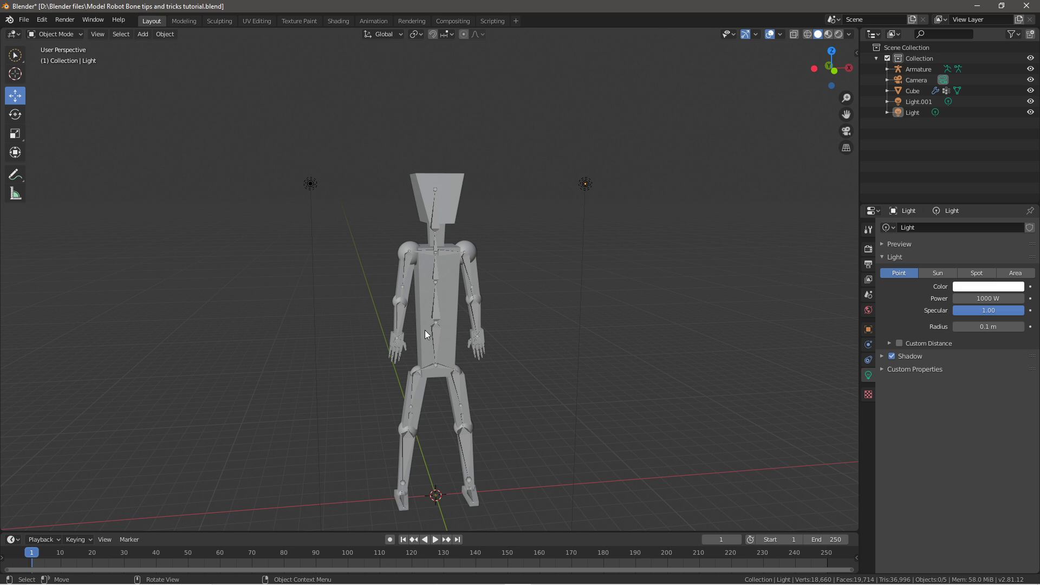
- Orbit and zoom around the robot rig to settle on an angled view
mouse_move(530, 321)
middle_mouse_down()
mouse_move(485, 344)
mouse_move(553, 351)
mouse_move(561, 328)
mouse_move(493, 302)
mouse_move(463, 325)
mouse_move(541, 329)
mouse_move(563, 346)
mouse_move(537, 328)
middle_mouse_up()
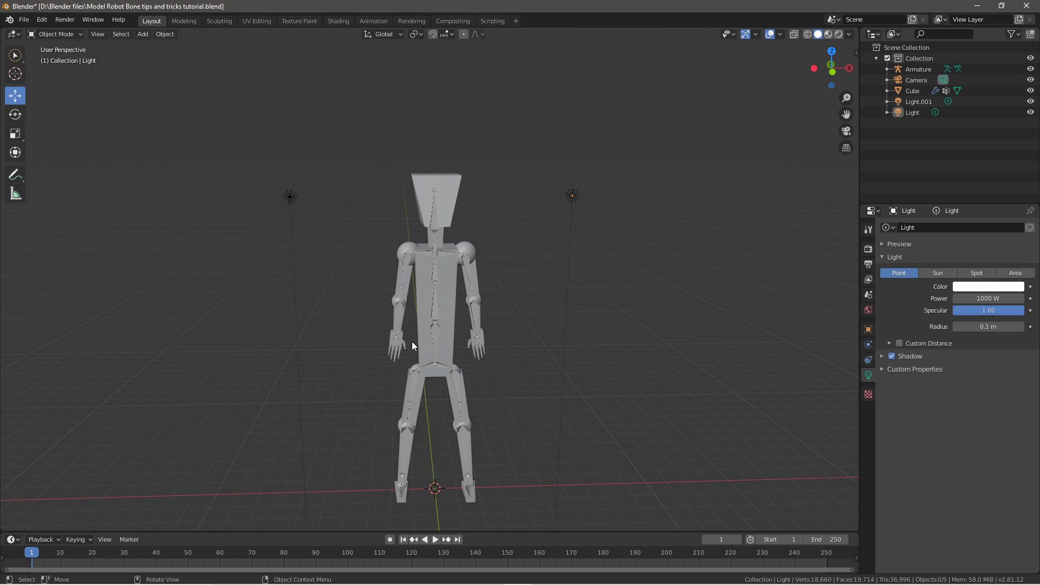
scroll(436, 336, "up", 4)
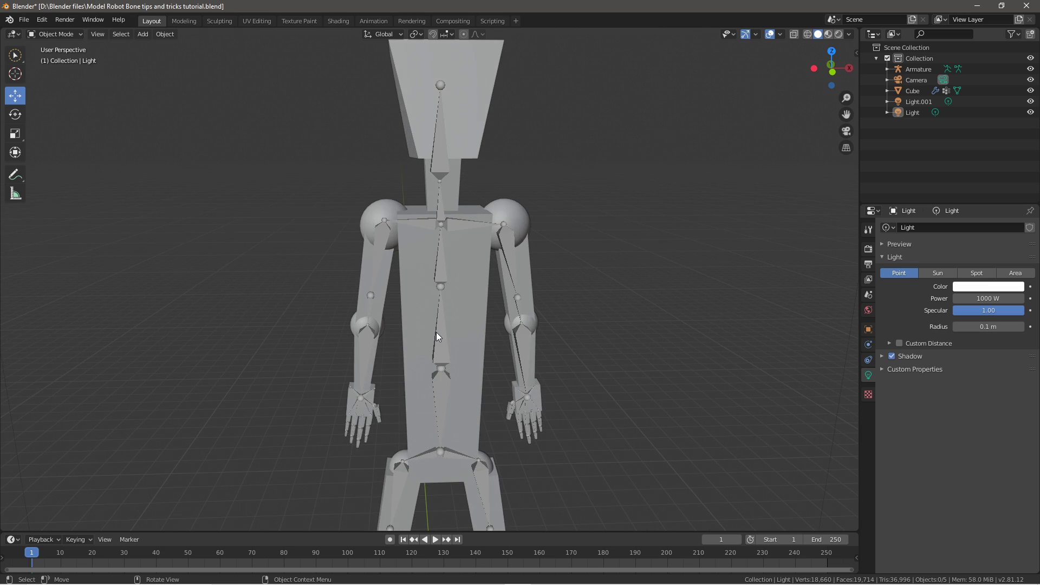
scroll(431, 343, "down", 3)
mouse_move(425, 355)
middle_mouse_down()
mouse_move(406, 387)
mouse_move(425, 365)
middle_mouse_up()
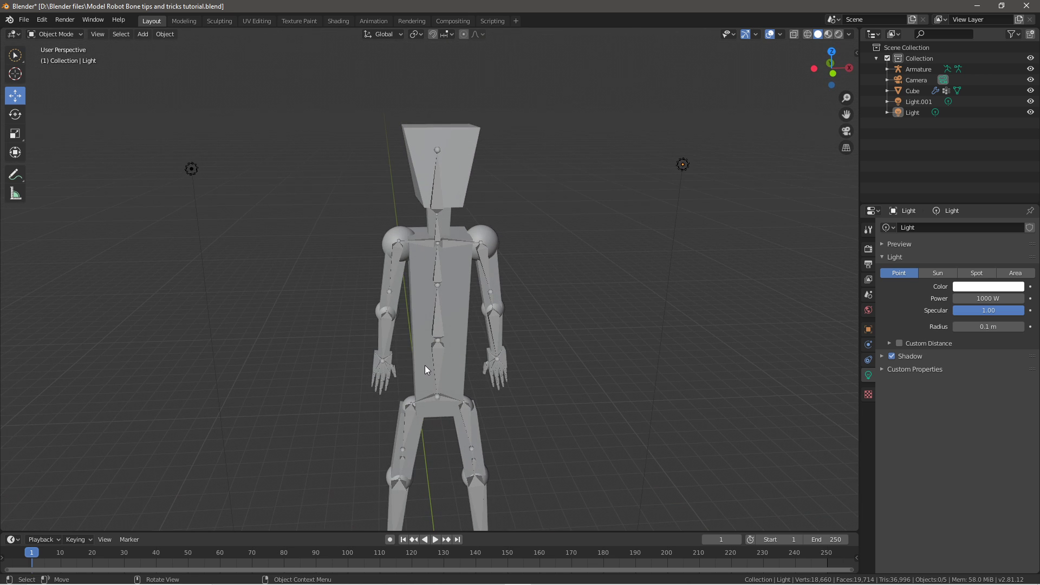
scroll(425, 365, "down", 2)
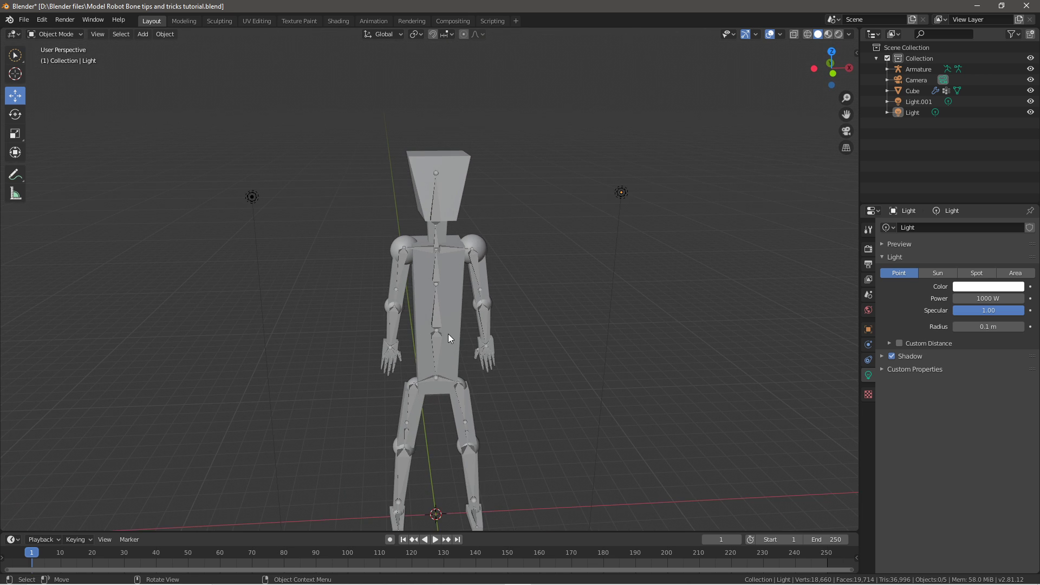
scroll(448, 335, "up", 6)
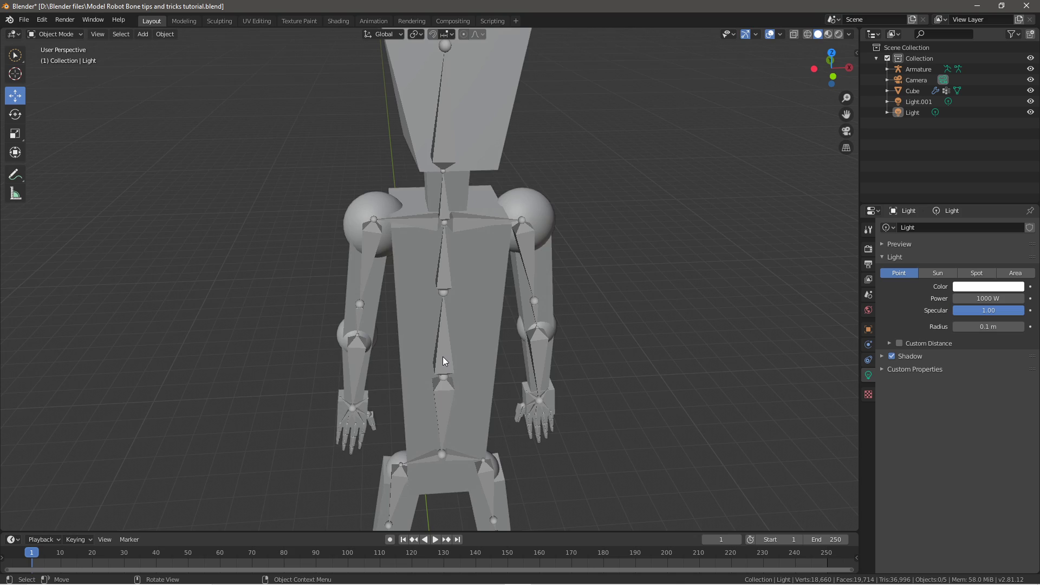
scroll(443, 357, "down", 5)
middle_click_drag(444, 357, 432, 329)
scroll(431, 335, "up", 5)
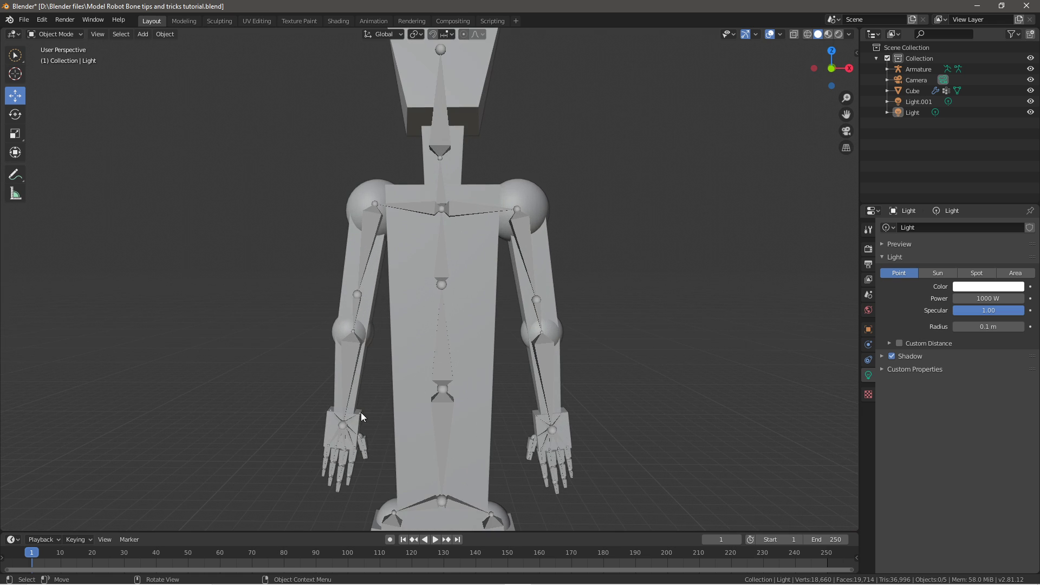
scroll(520, 403, "down", 5)
mouse_move(407, 381)
middle_mouse_down()
mouse_move(403, 400)
mouse_move(425, 401)
mouse_move(418, 377)
middle_mouse_up()
scroll(419, 377, "up", 5)
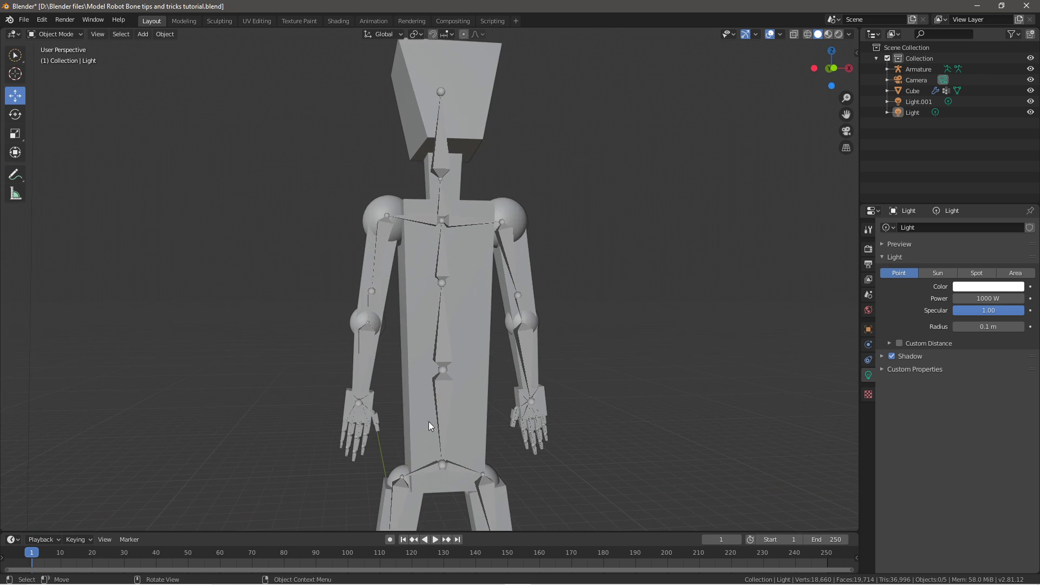
middle_click_drag(428, 421, 355, 370)
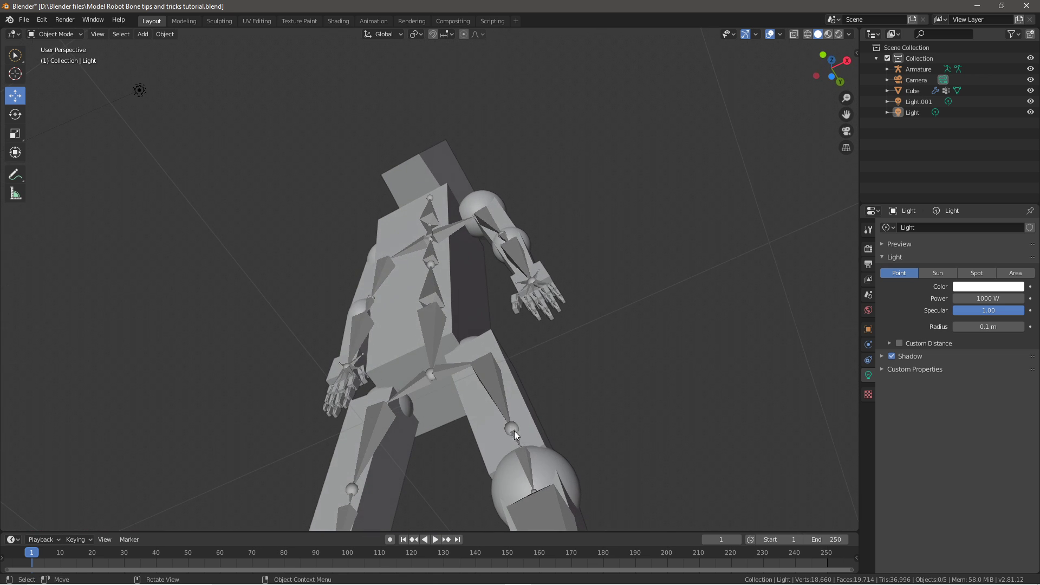
scroll(522, 441, "down", 4)
middle_click_drag(521, 440, 453, 417)
scroll(454, 417, "up", 2)
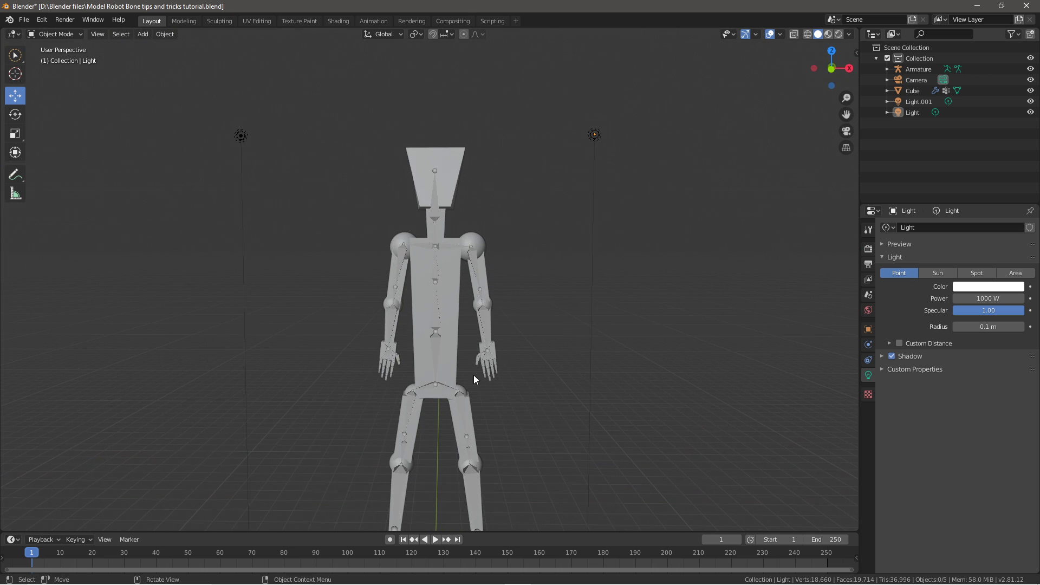
middle_click_drag(474, 375, 494, 391)
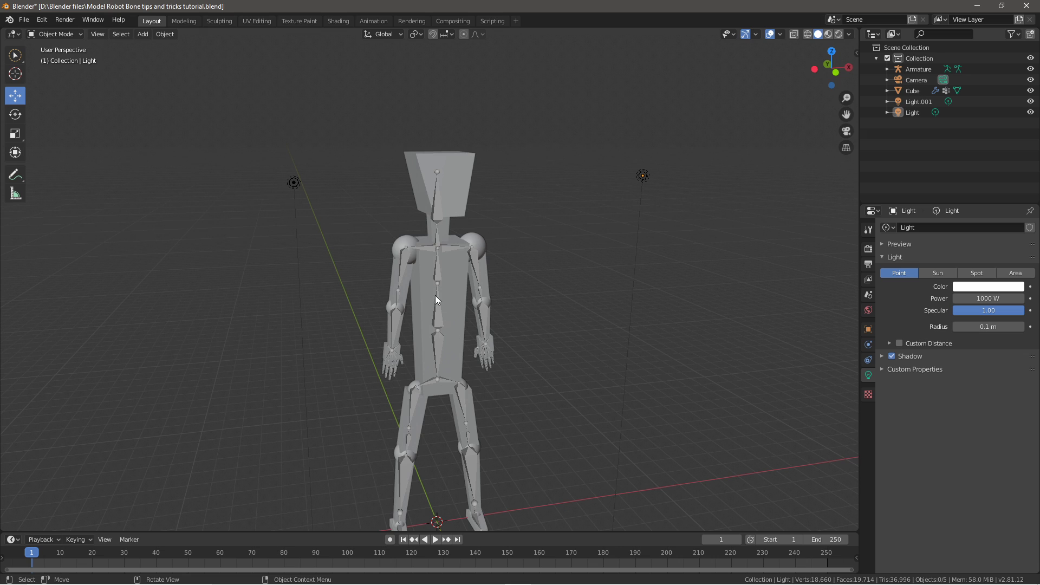
- Select the robot mesh and the armature together
left_click(437, 206)
left_click(453, 191)
left_click(440, 206)
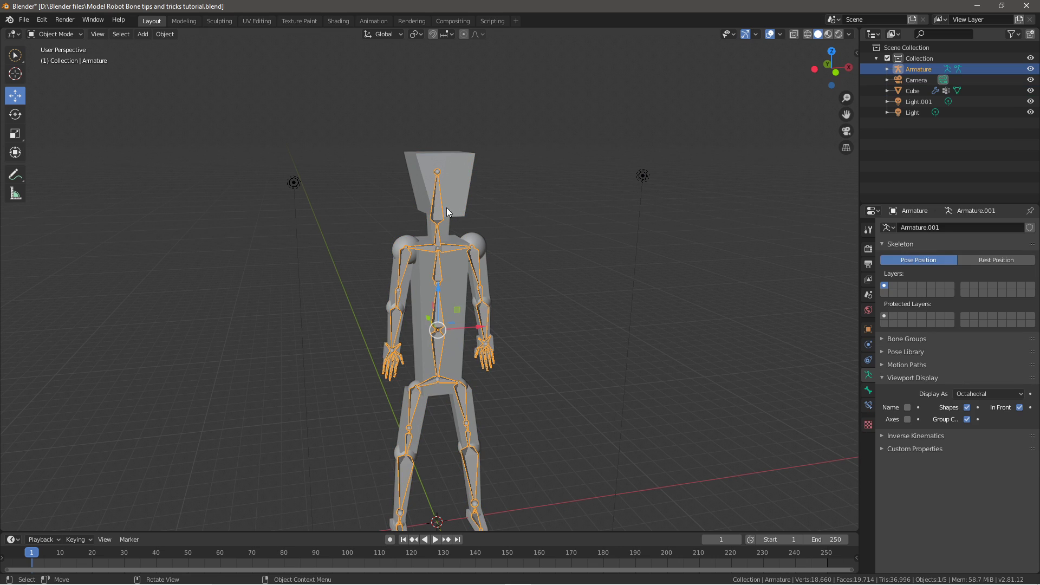
scroll(450, 259, "up", 3)
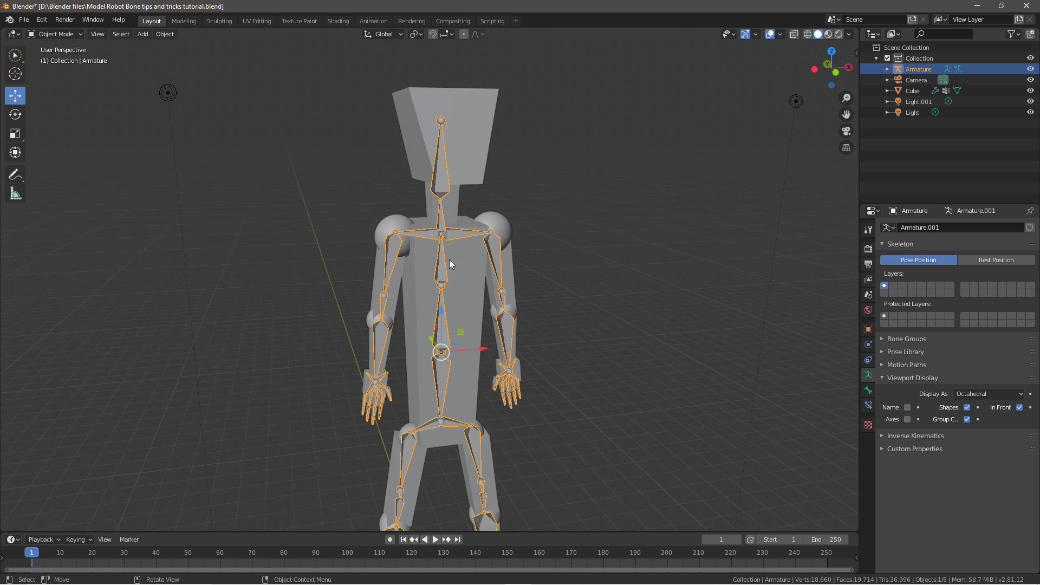
left_click(479, 154)
left_click(441, 173)
left_click(472, 152, "shift")
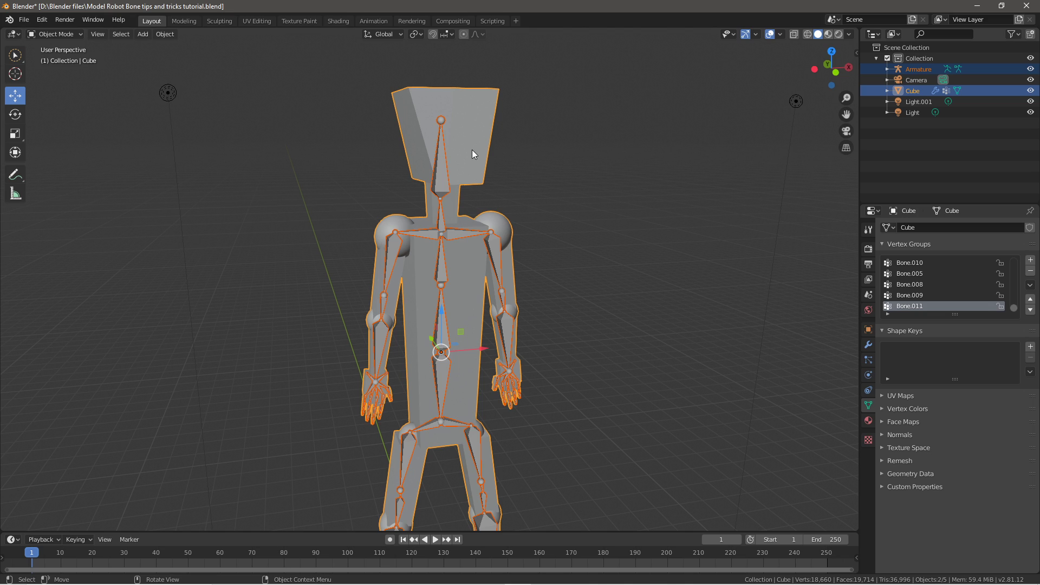
- Make the armature active and parent the mesh to it With Automatic Weights
key("ctrl+p")
left_click(462, 216)
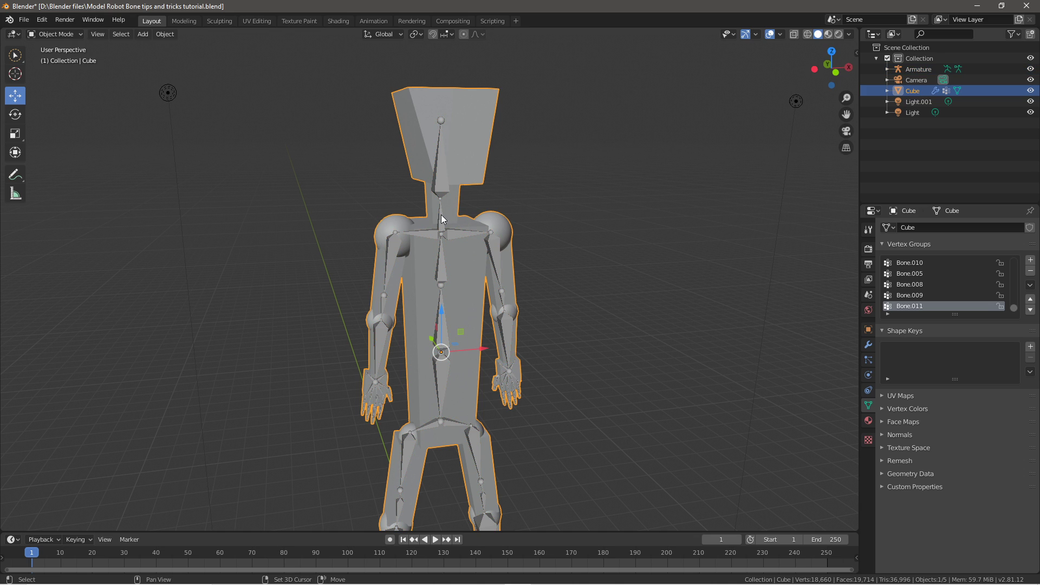
left_click(436, 218, "shift")
key("ctrl+p")
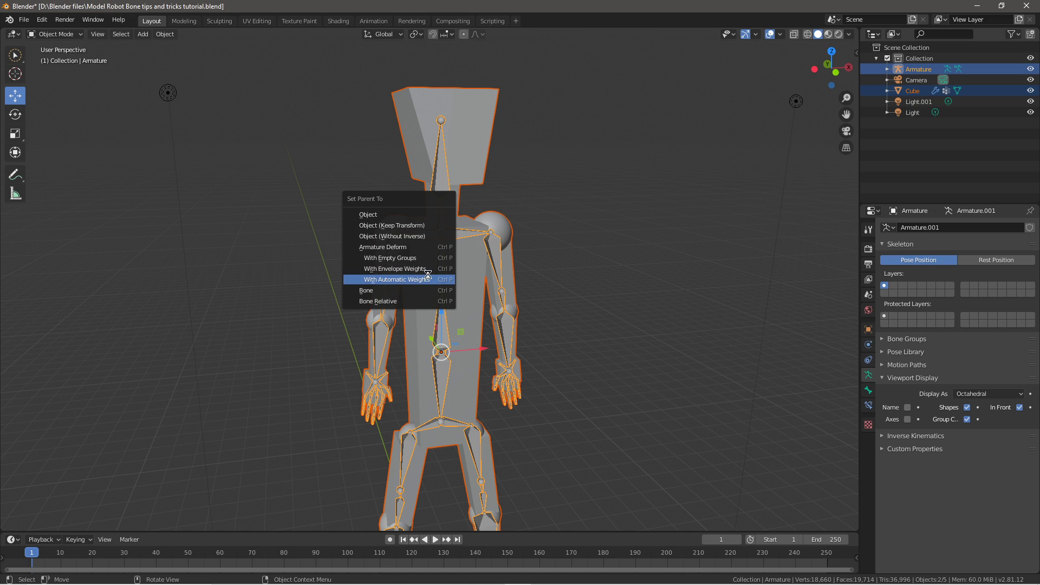
key("Return")
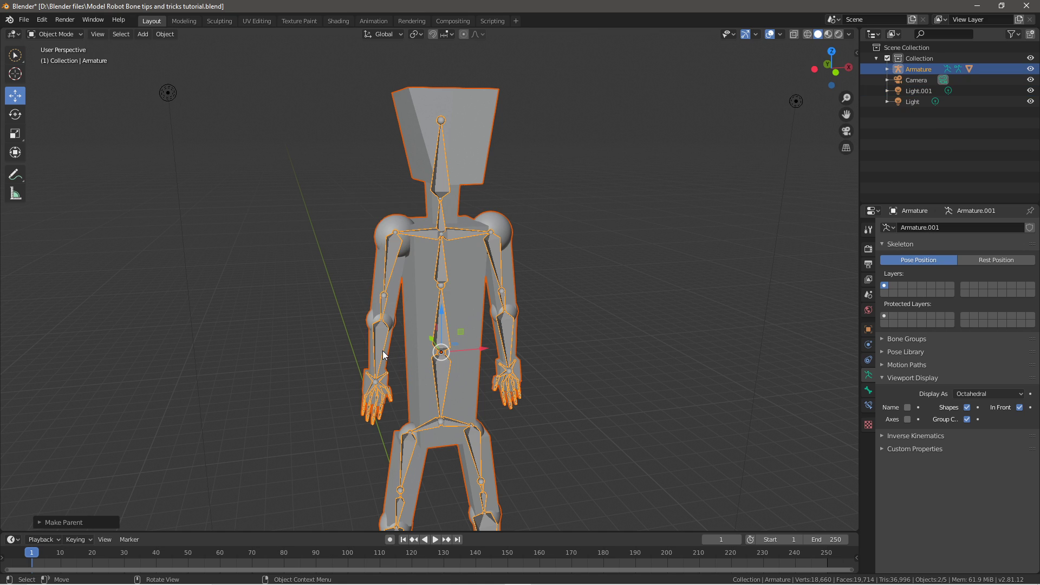
- Switch the armature to Pose Mode and select the left thigh bone
left_click(62, 34)
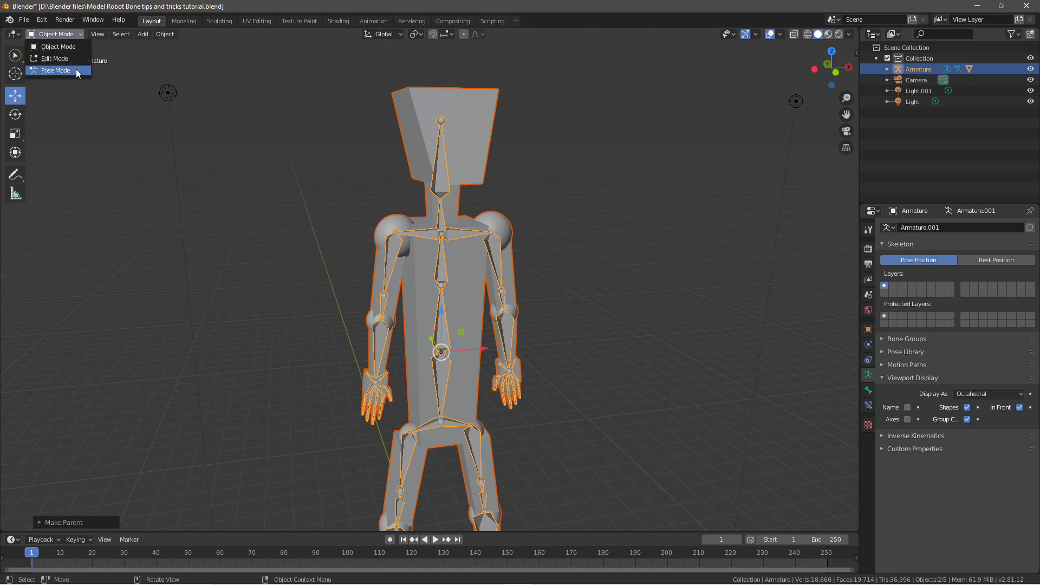
left_click(76, 69)
left_click(411, 466)
scroll(412, 466, "down", 3)
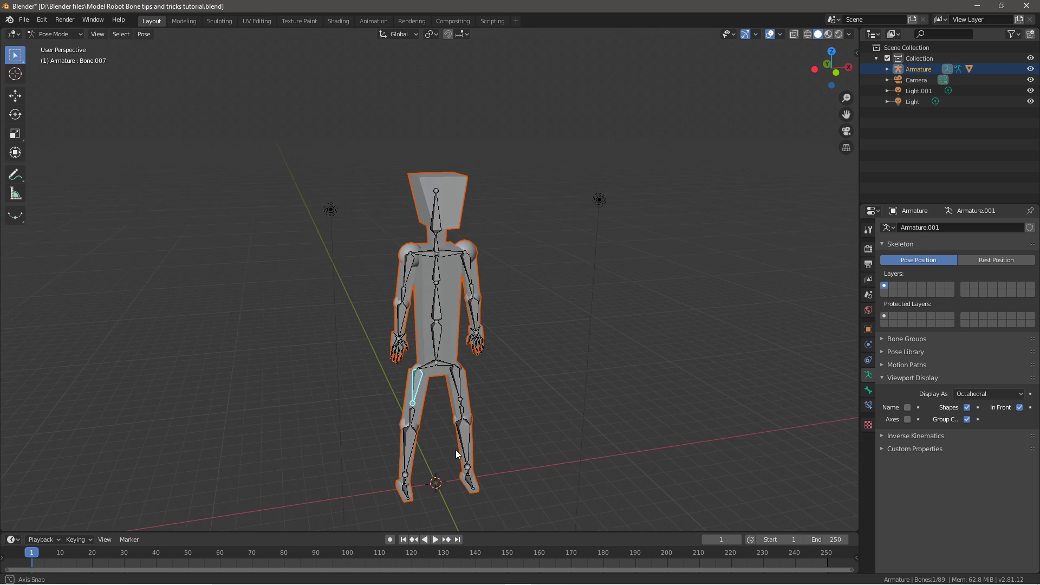
middle_click_drag(456, 449, 519, 439)
- Swing the left thigh forward, inspect the bent leg, then undo the rotation
key("r")
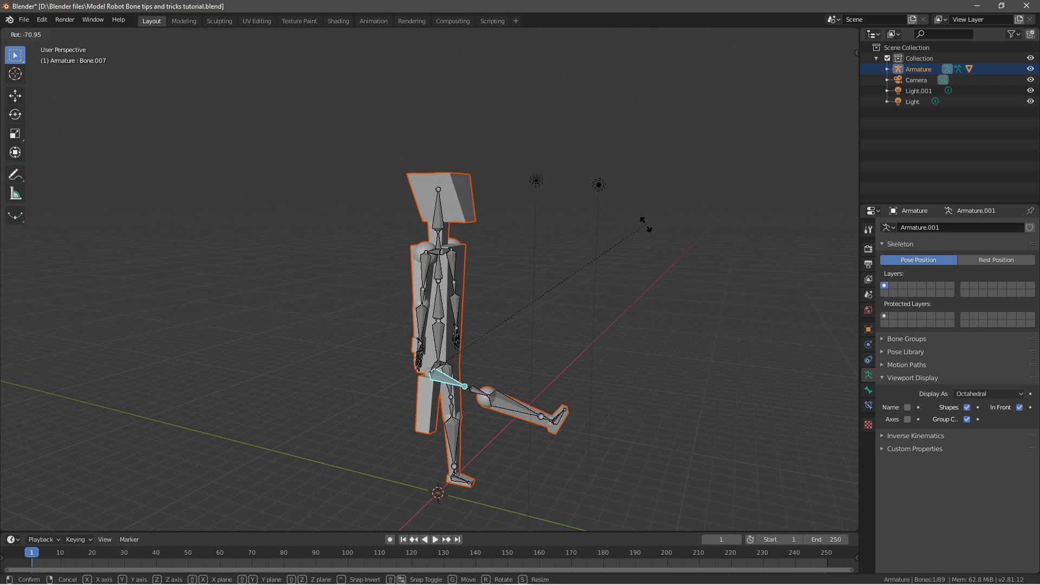
left_click(646, 227)
scroll(575, 355, "up", 3)
middle_click_drag(577, 356, 557, 389)
scroll(463, 339, "down", 3)
key("ctrl+z")
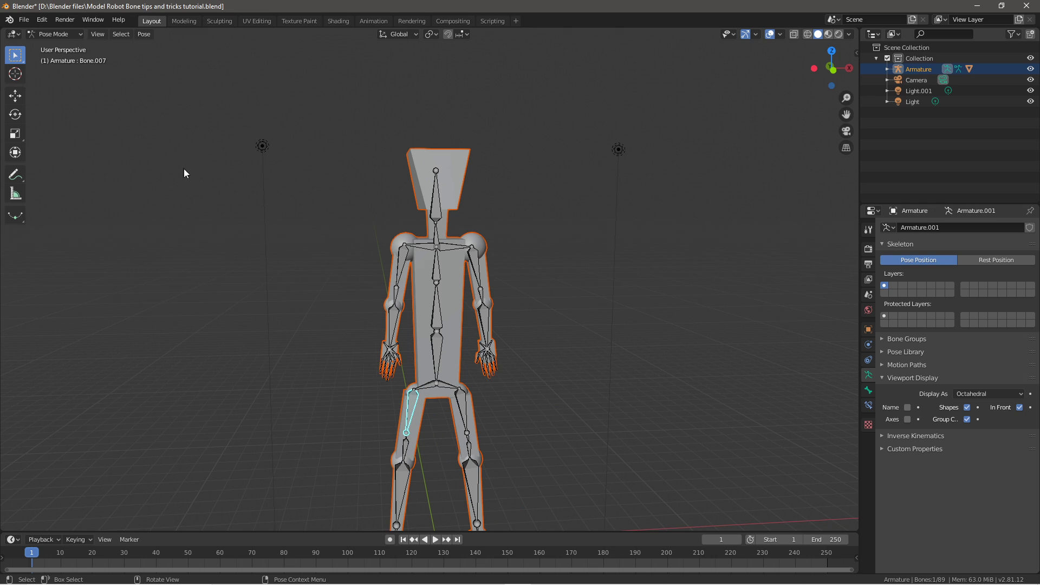
- Return to Object Mode and frame the robot's legs in front and side views
left_click(79, 34)
left_click(57, 46)
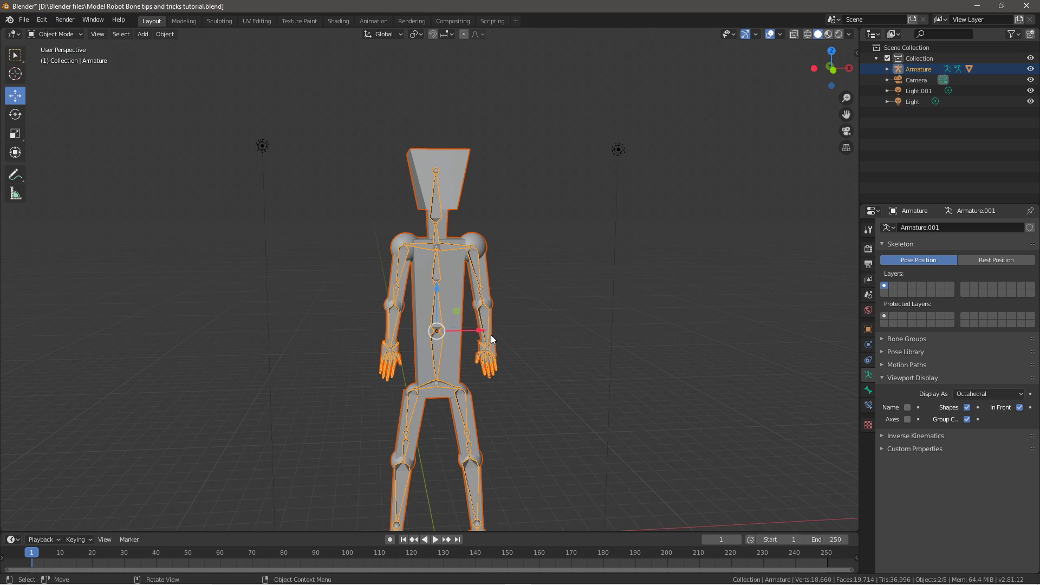
key("KP_1")
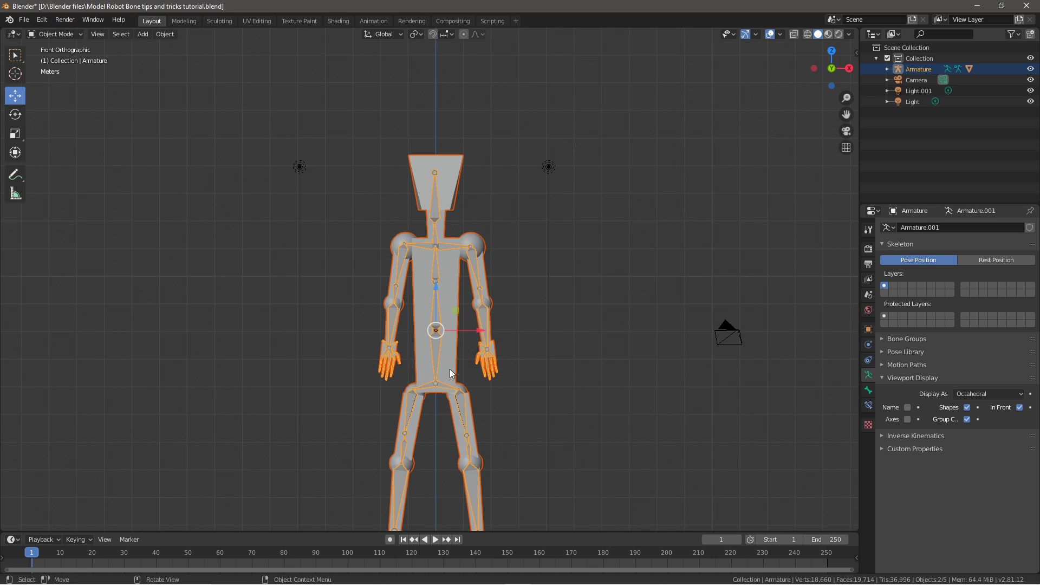
scroll(433, 412, "up", 5)
middle_click_drag(425, 447, 518, 302, "shift")
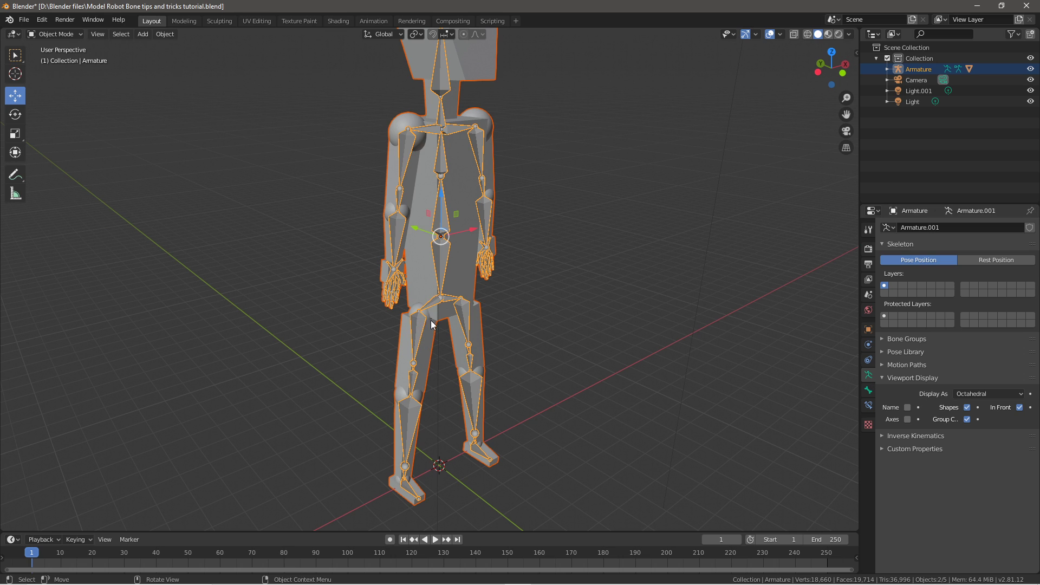
mouse_move(435, 327)
middle_mouse_down()
mouse_move(452, 332)
mouse_move(418, 327)
middle_mouse_up()
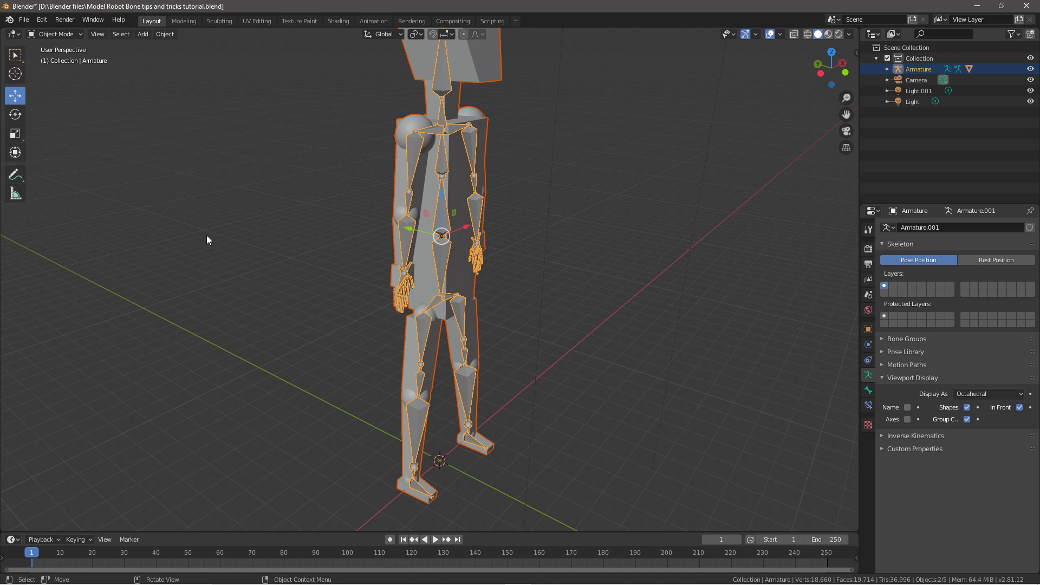
- Select the robot mesh while staying in Object Mode
left_click(41, 34)
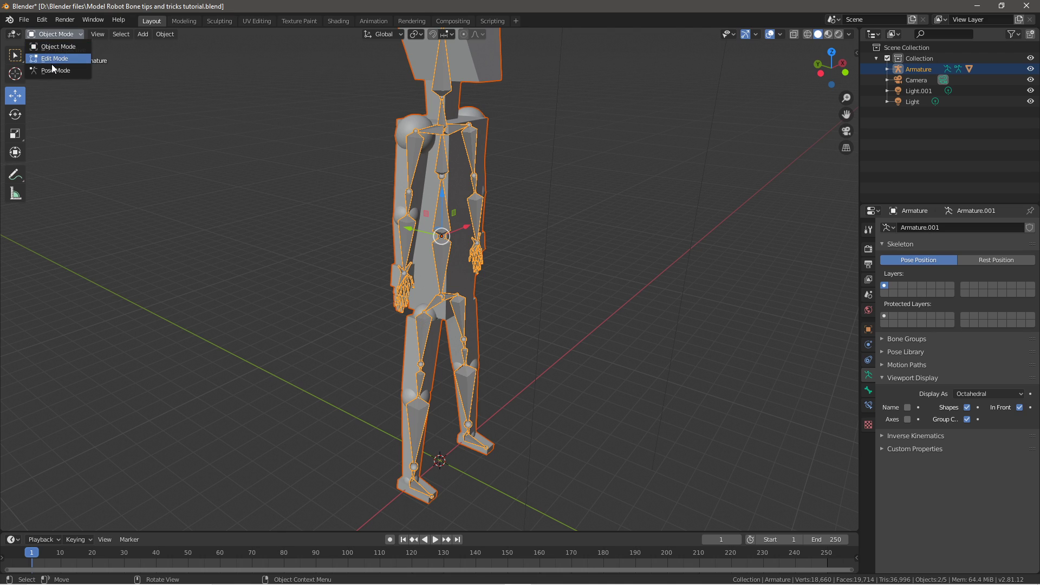
left_click(63, 49)
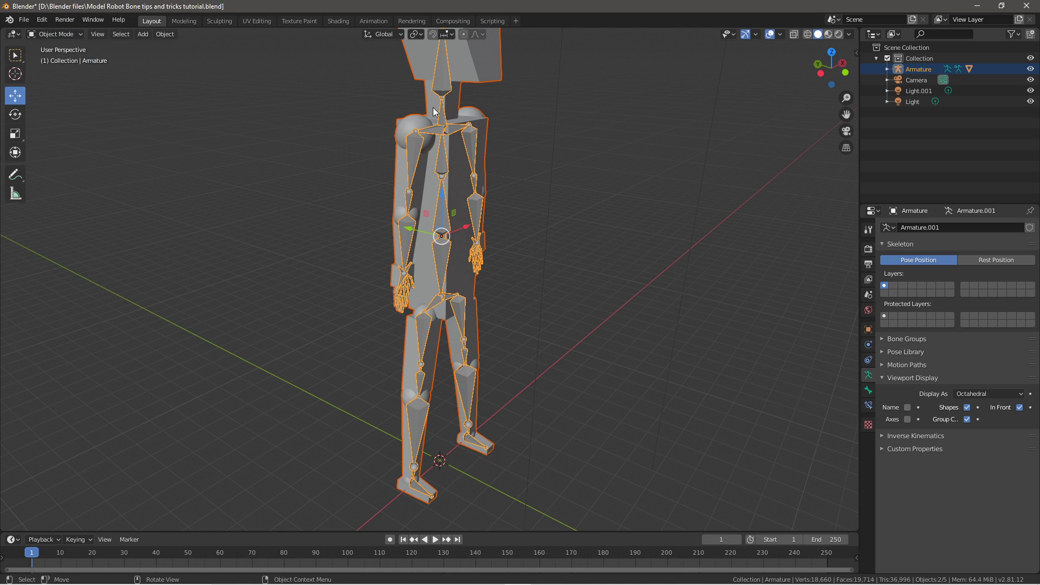
left_click(432, 117)
scroll(484, 136, "down", 3)
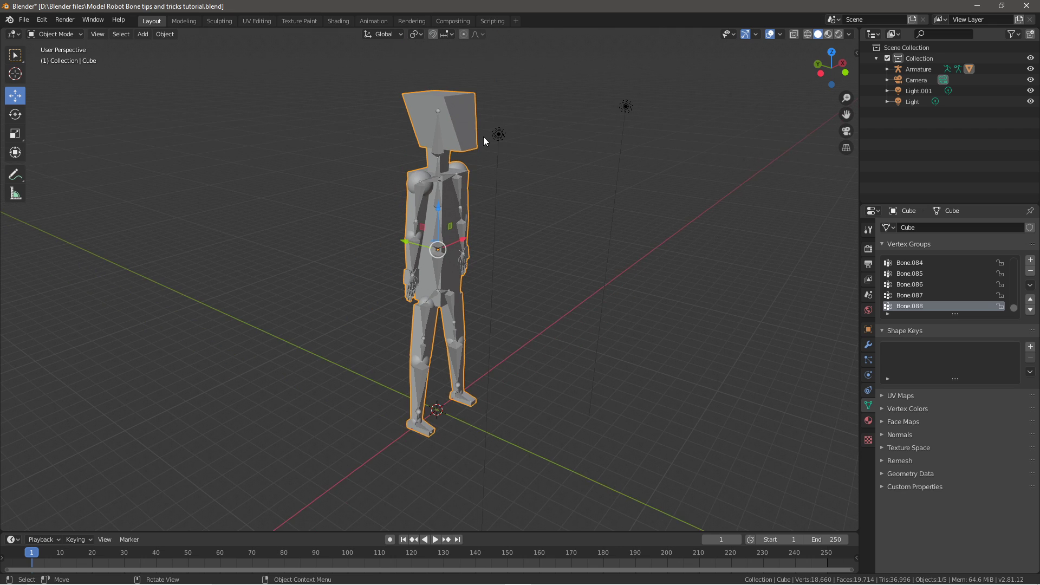
scroll(483, 311, "up", 3)
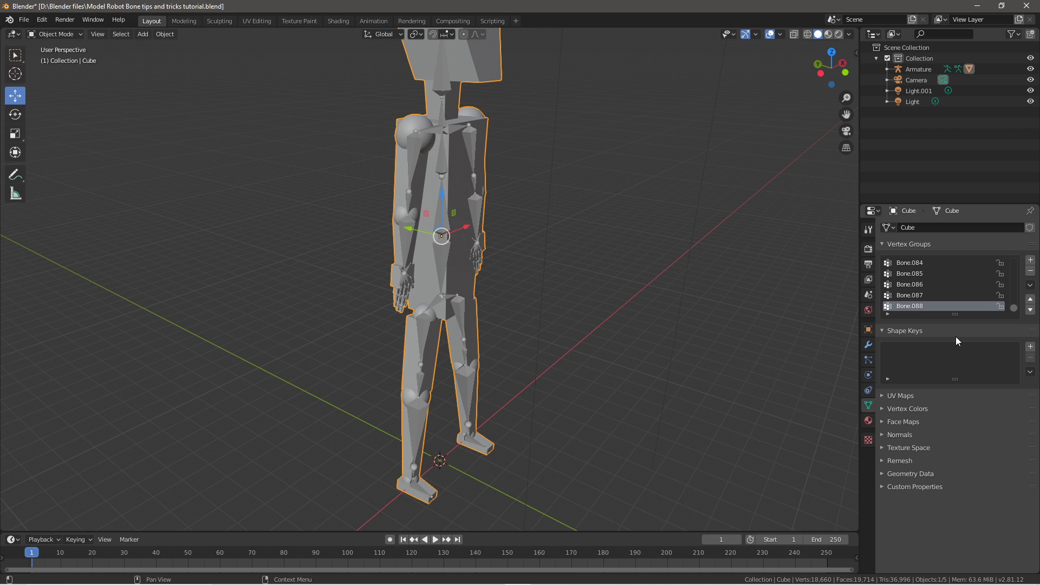
- Switch the robot mesh to Edit Mode and move in closer on the torso and legs
left_click(69, 35)
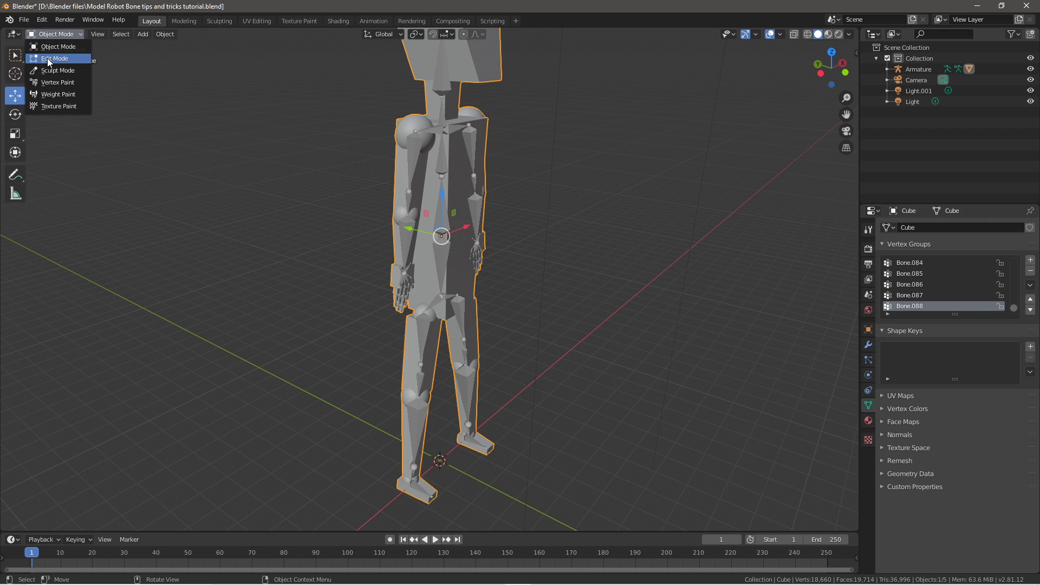
left_click(48, 57)
scroll(406, 380, "up", 5)
middle_click_drag(403, 379, 331, 388)
- Select the thigh piece's front face and zoom to inspect it
left_click(412, 386)
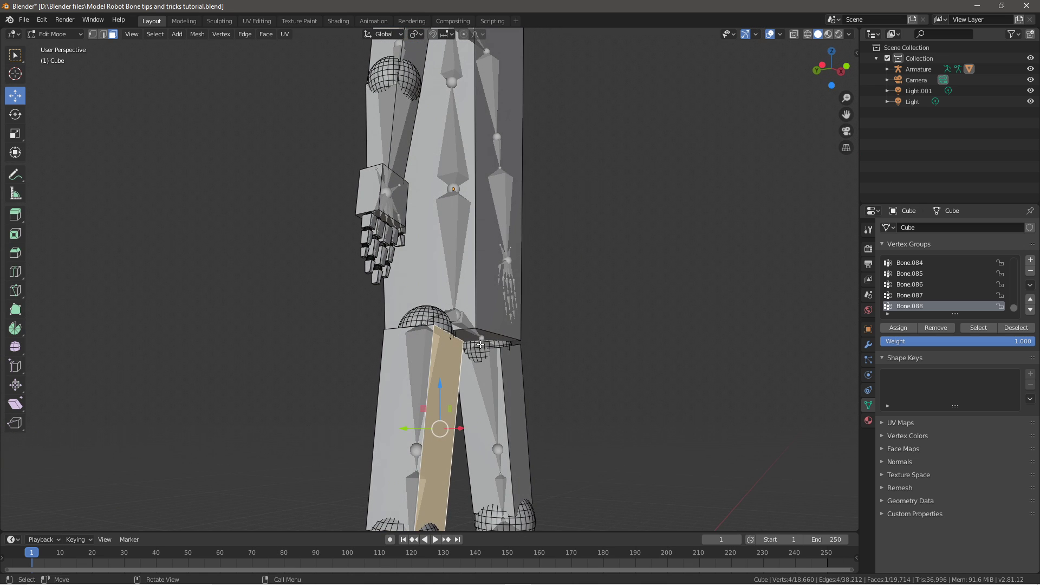
scroll(935, 284, "up", 20)
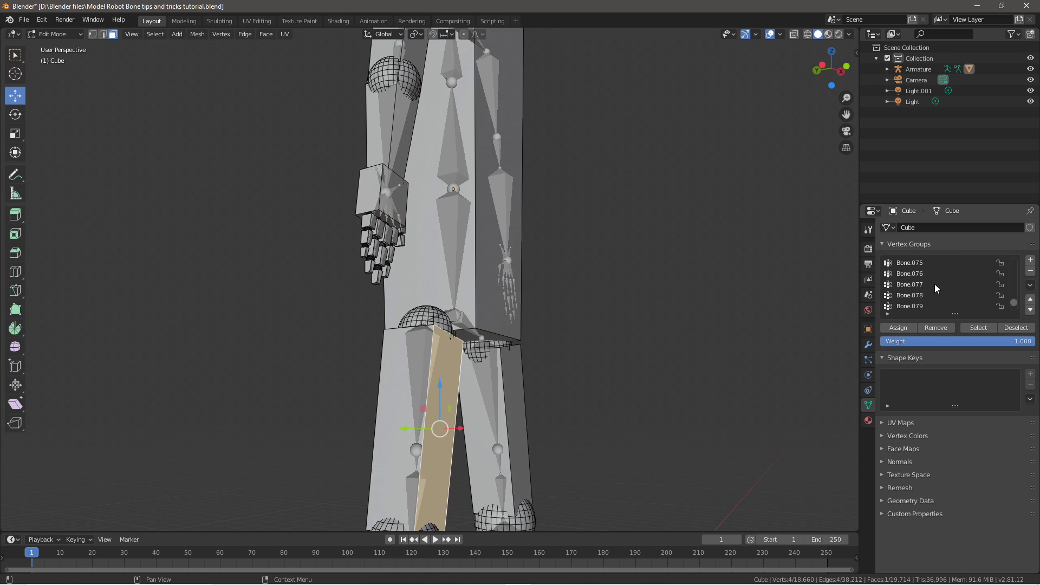
scroll(932, 282, "up", 15)
scroll(925, 273, "down", 20)
scroll(915, 270, "up", 20)
scroll(915, 268, "down", 20)
scroll(915, 274, "down", 10)
scroll(915, 285, "down", 6)
scroll(915, 282, "down", 14)
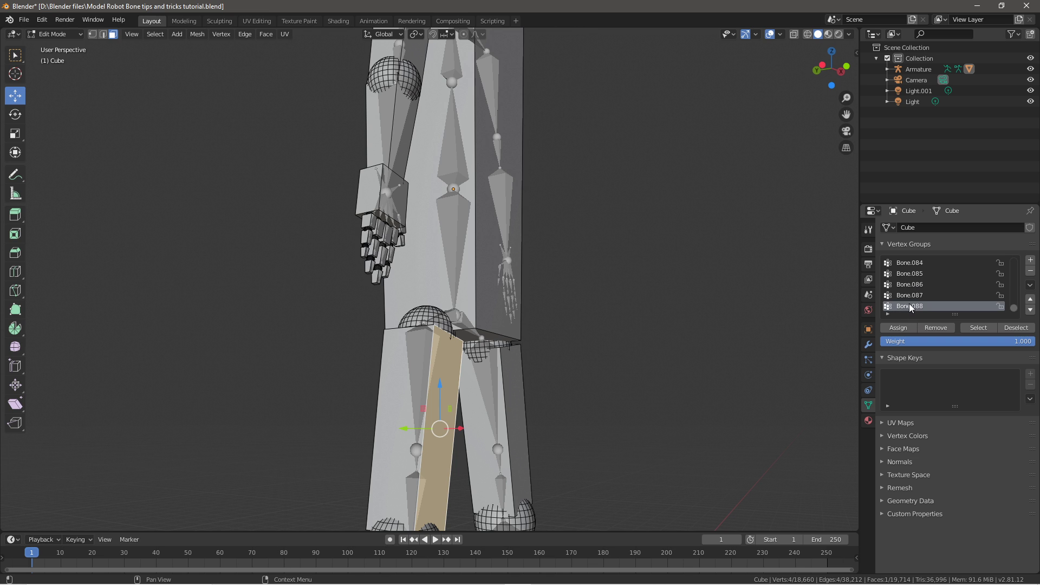
- Add the adjacent thigh faces around the leg to the face selection
middle_click_drag(282, 179, 352, 184)
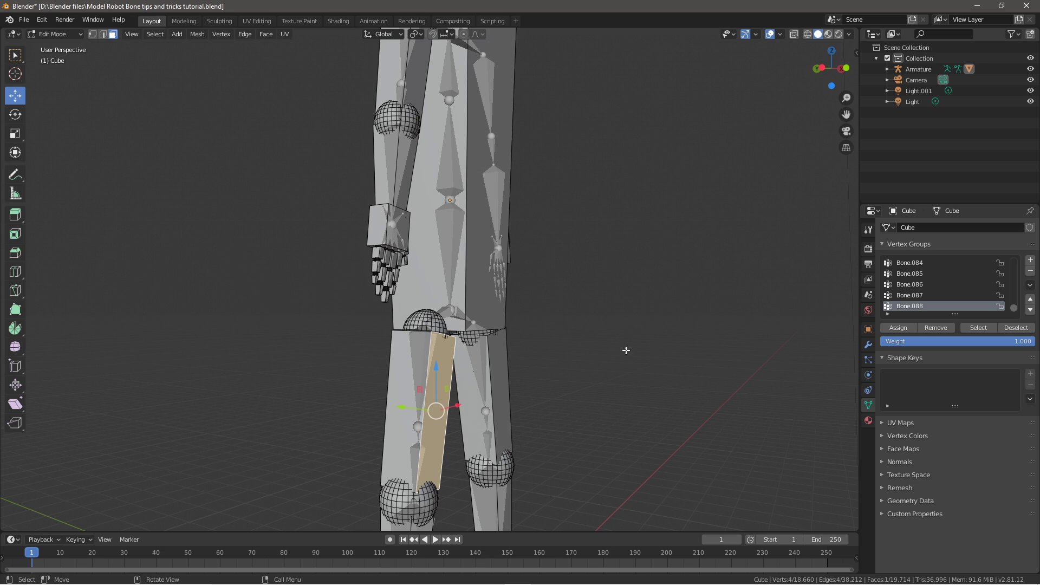
middle_click_drag(542, 342, 596, 353)
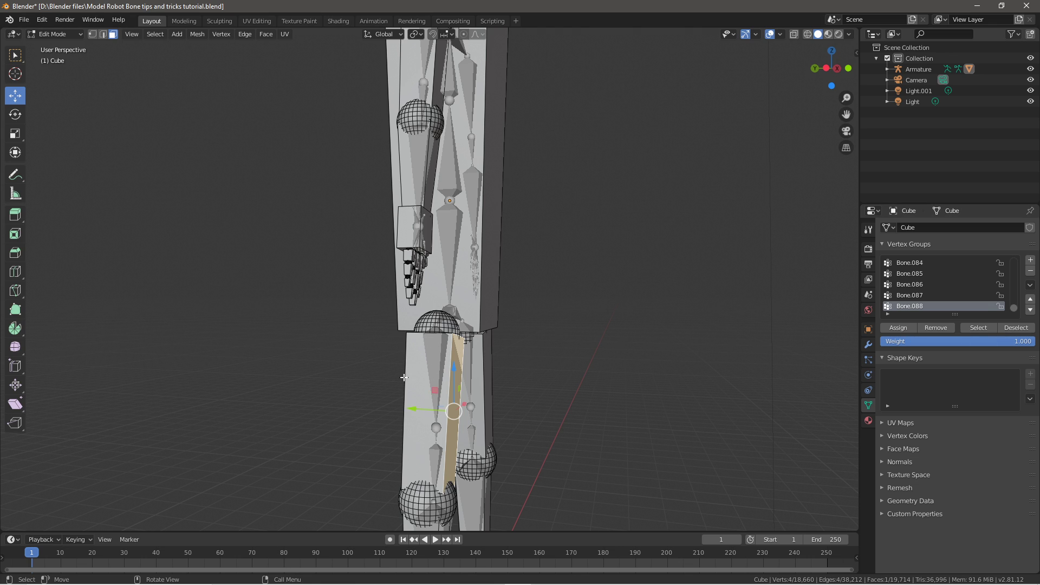
middle_click_drag(469, 353, 551, 353)
left_click(419, 364, "shift")
left_click(498, 379, "shift")
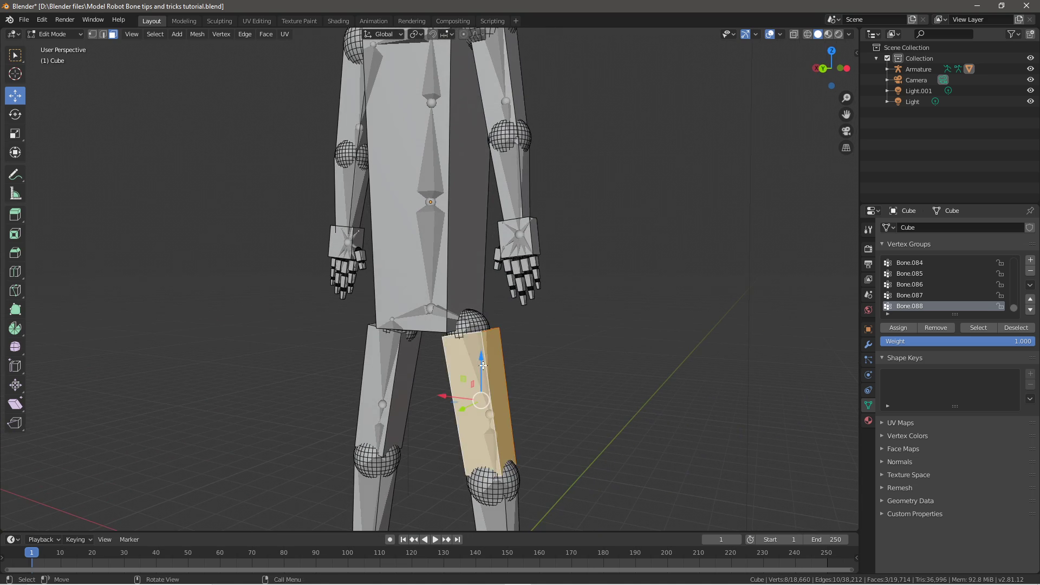
middle_click_drag(498, 380, 680, 332)
left_click(382, 382, "shift")
middle_click_drag(382, 383, 401, 385)
- Add the thigh's top face and assign the selection to Bone.088 at weight 1.000
left_click(379, 342)
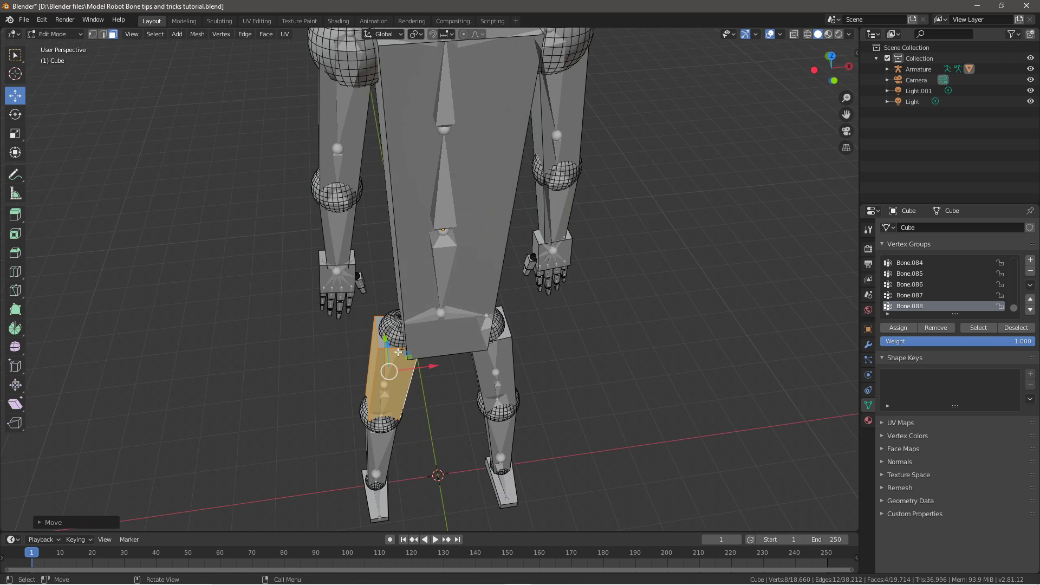
left_click(390, 332, "shift")
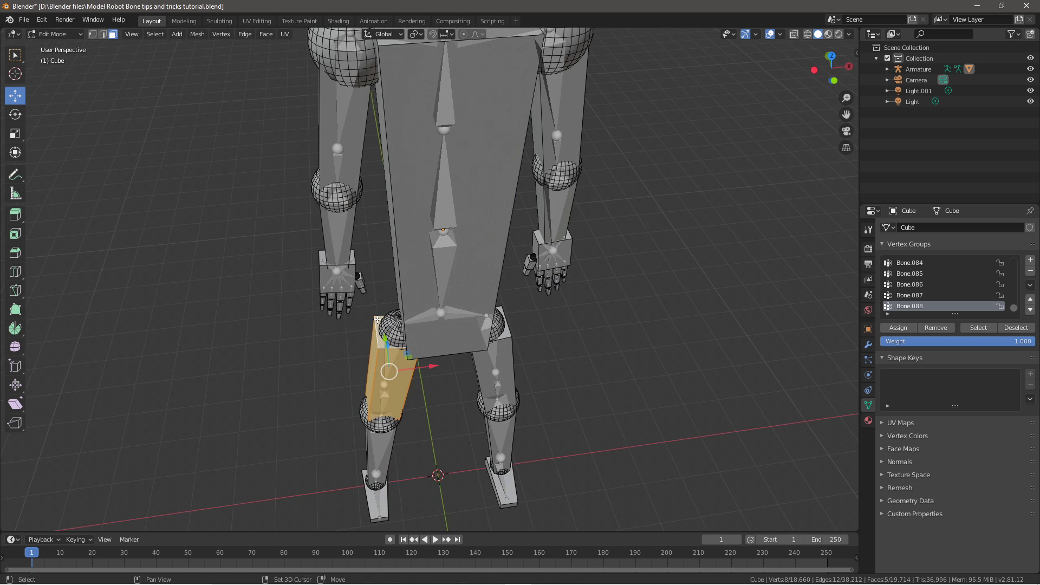
middle_click_drag(390, 331, 439, 341)
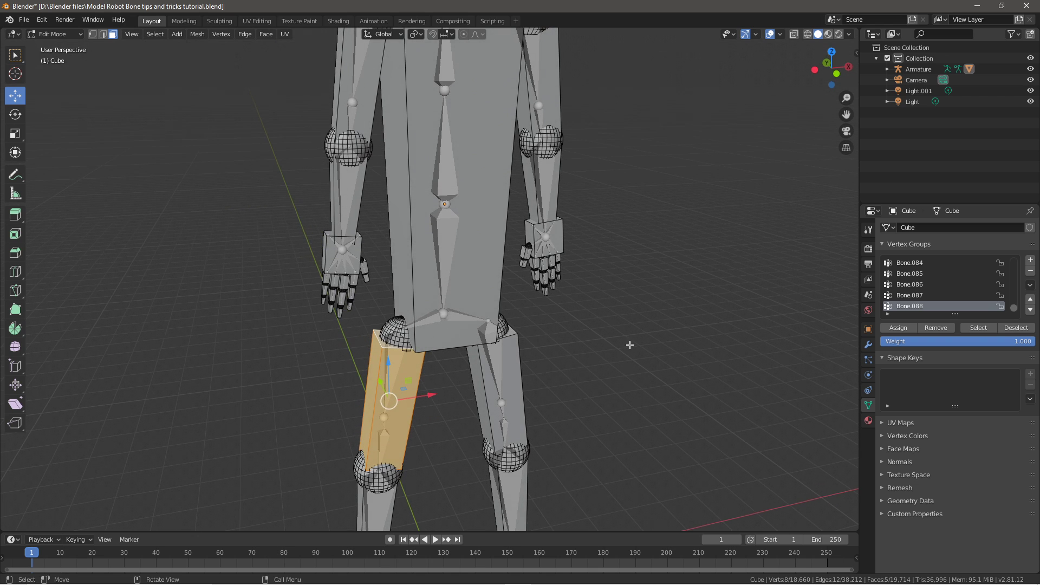
left_click(909, 328)
middle_click_drag(408, 365, 416, 379)
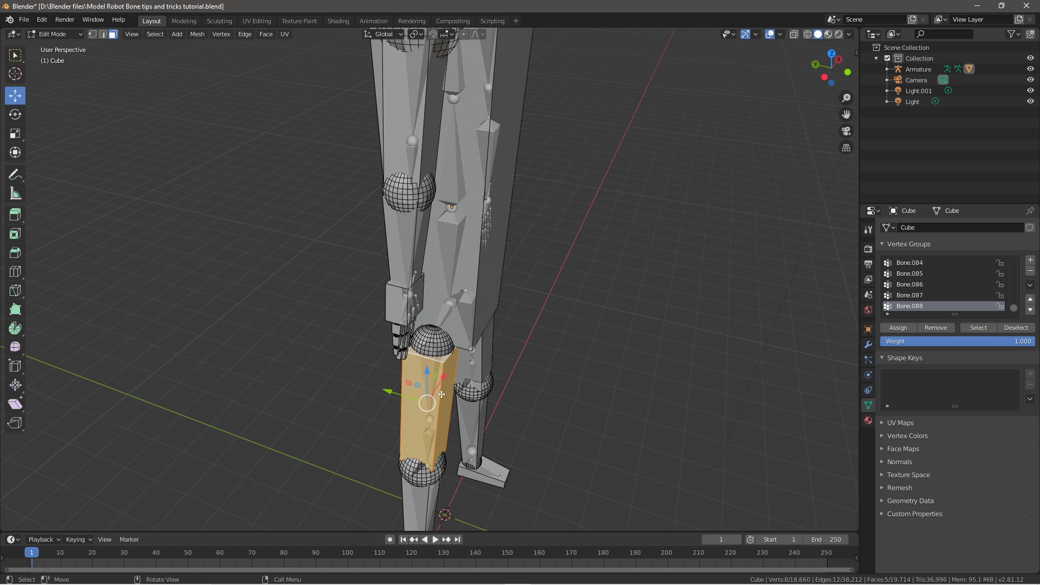
- Return the robot mesh to Object Mode, activate the armature, and orbit to an angled front view
scroll(415, 373, "down", 6)
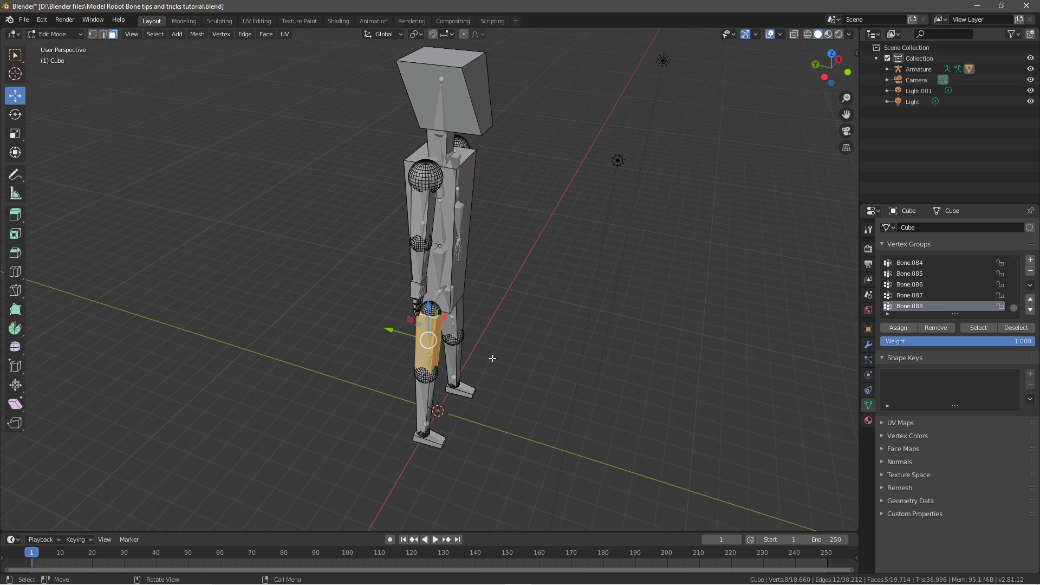
left_click(58, 34)
left_click(55, 46)
scroll(412, 271, "down", 2)
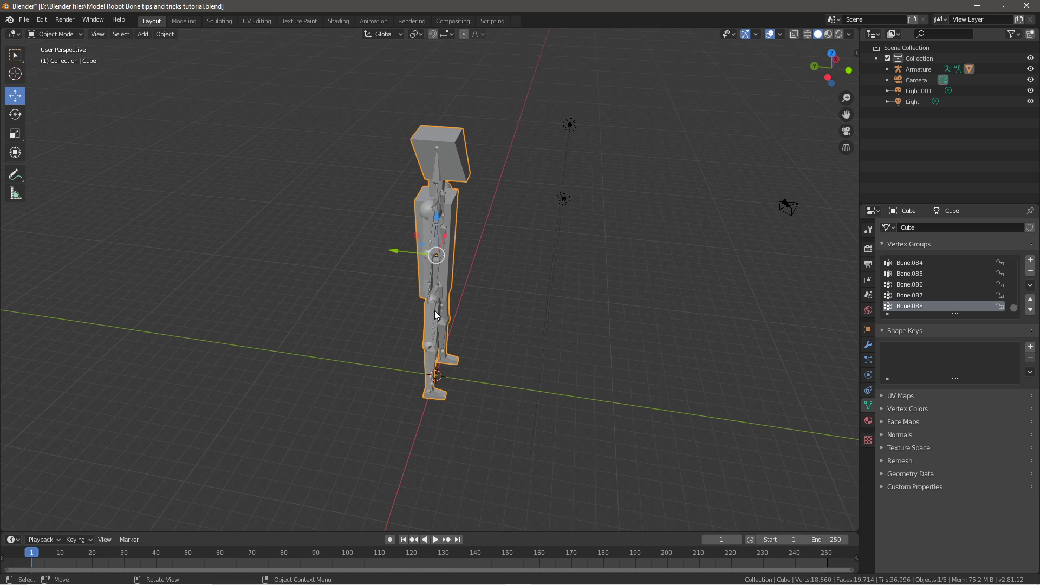
left_click(435, 313)
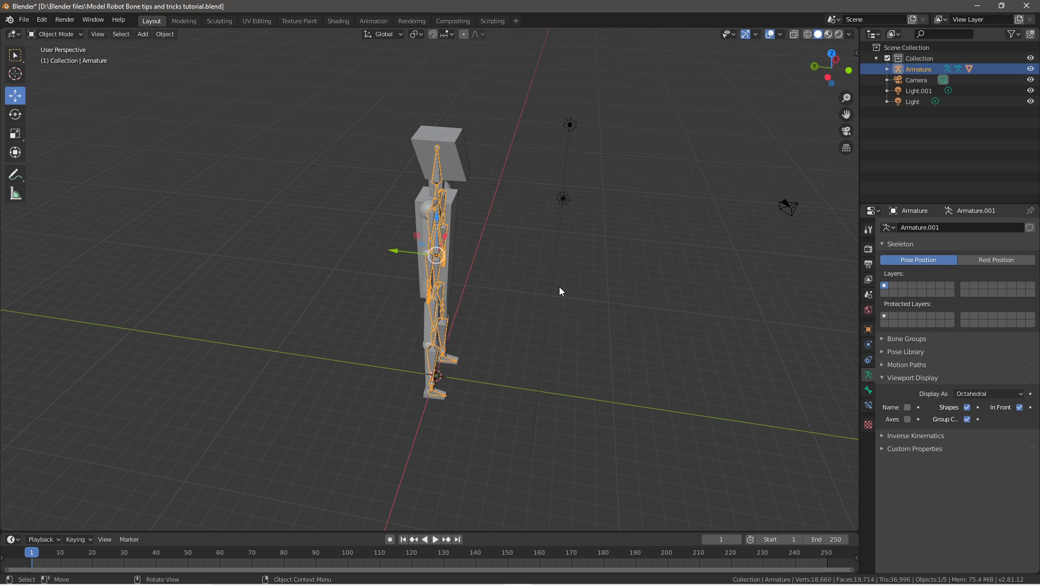
middle_click_drag(562, 287, 453, 269)
scroll(452, 279, "up", 4)
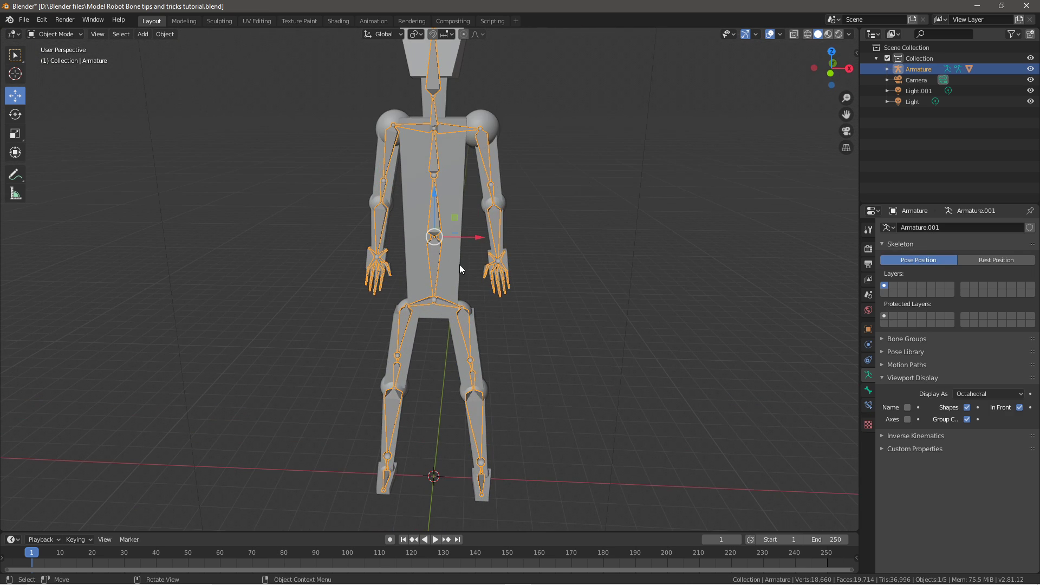
middle_click_drag(459, 264, 450, 285)
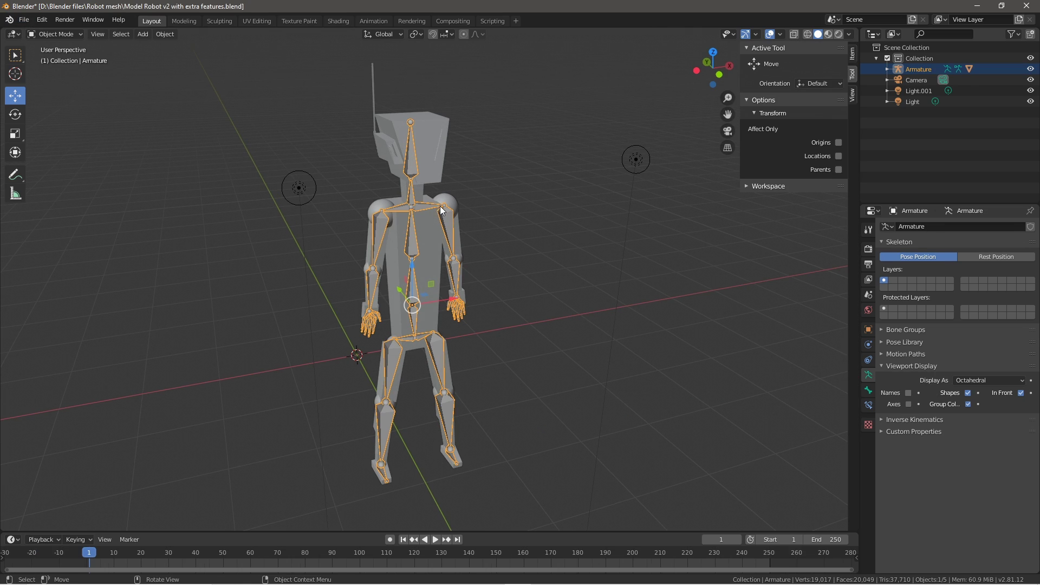
- Put the Model Robot v2 armature into Pose Mode and orbit to a side view
scroll(382, 142, "up", 2)
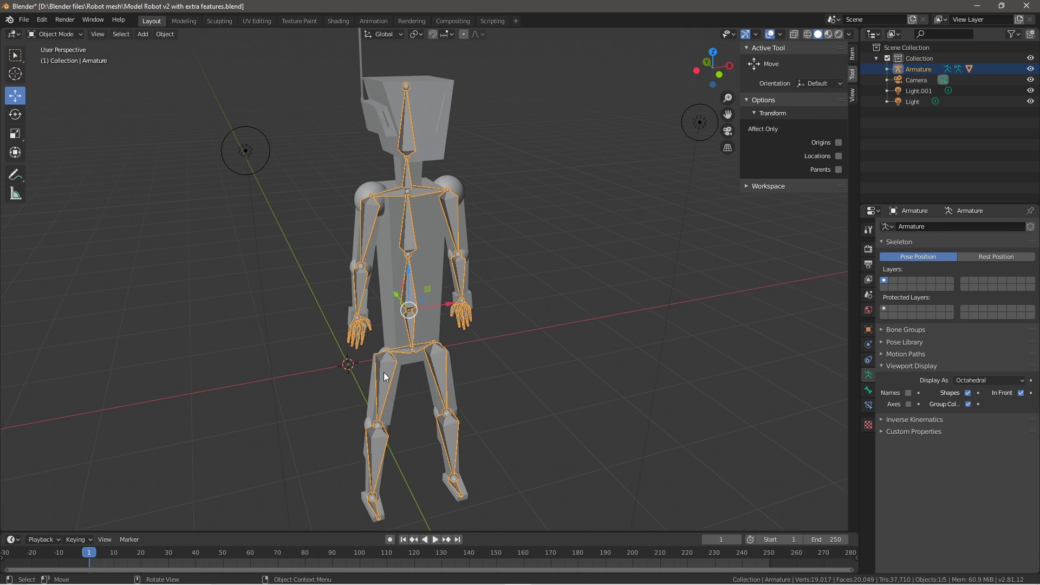
scroll(383, 372, "up", 3)
scroll(382, 367, "down", 1)
left_click(48, 35)
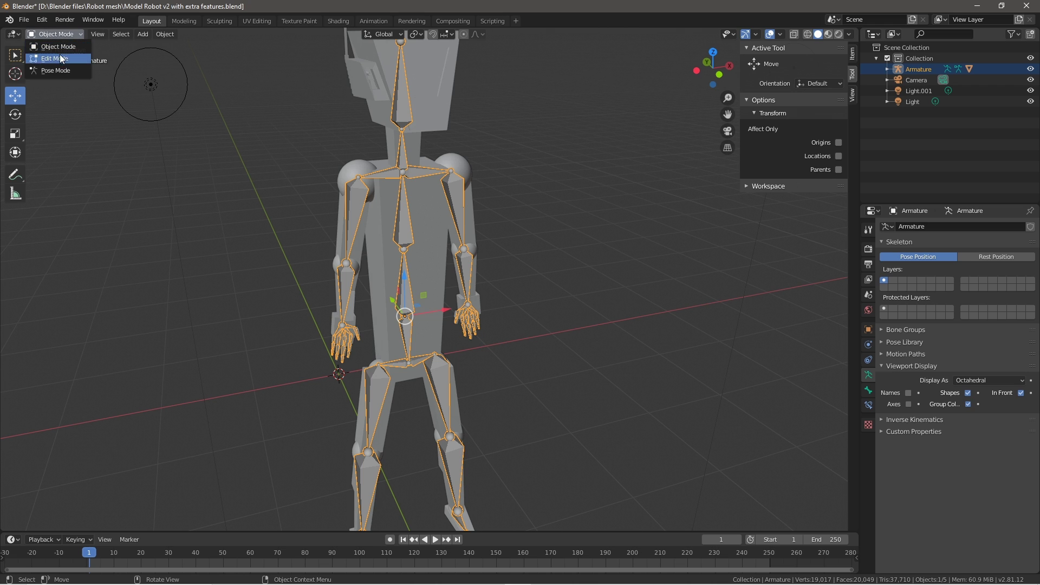
left_click(59, 57)
middle_click_drag(83, 78, 396, 405)
- Rotate the right femur to kick the leg out, then undo the rotation
key("r")
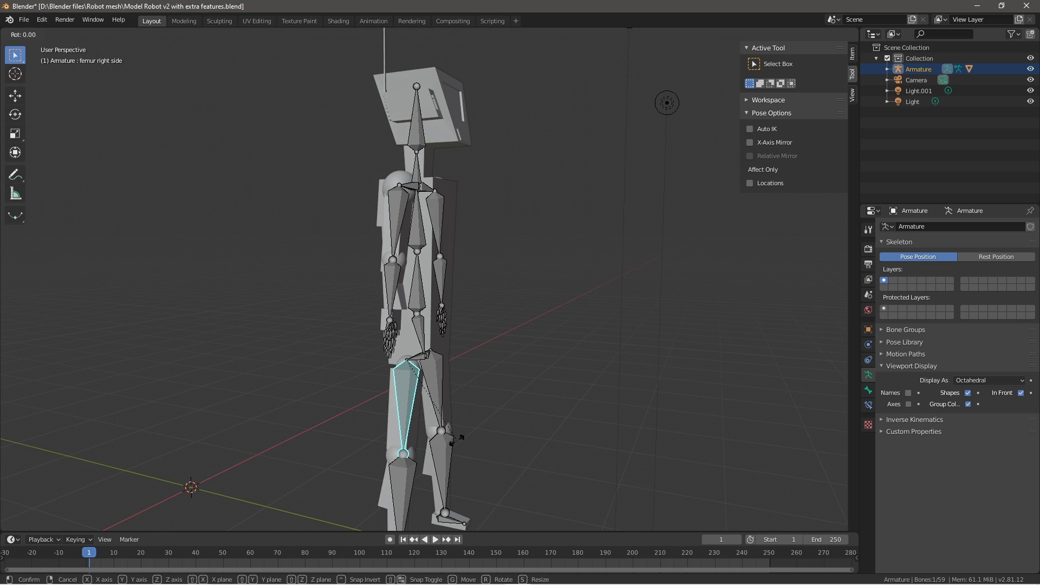
left_click(562, 371)
middle_click_drag(562, 371, 486, 414)
scroll(500, 396, "up", 5)
key("r")
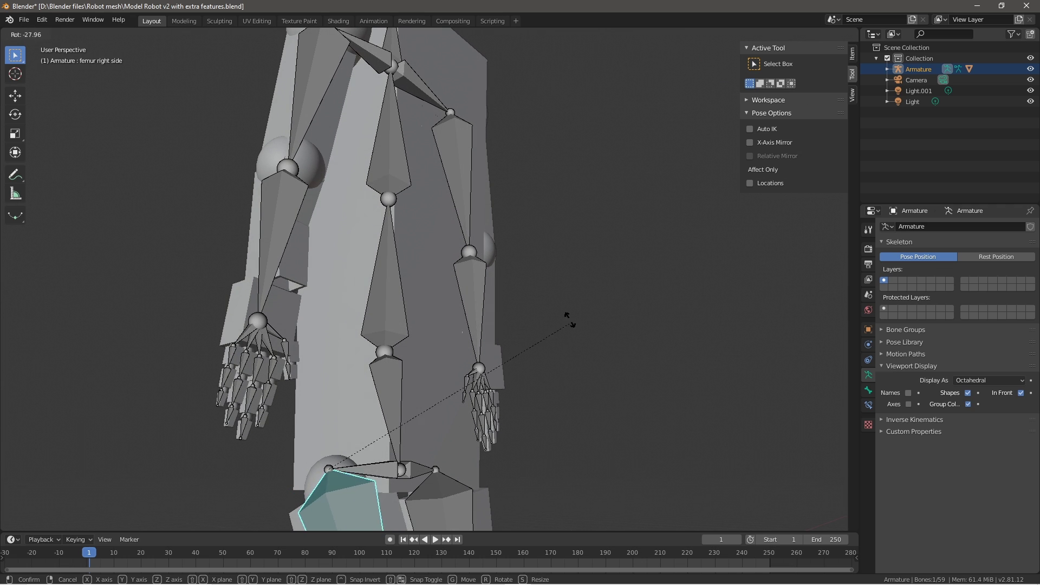
left_click(417, 232)
middle_click_drag(417, 231, 525, 368)
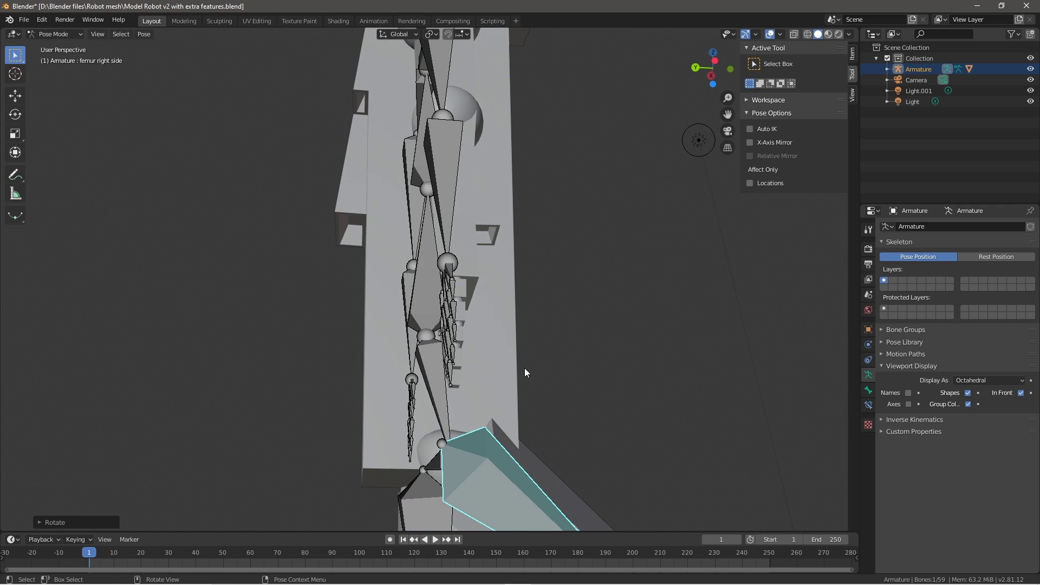
middle_click_drag(432, 436, 409, 414)
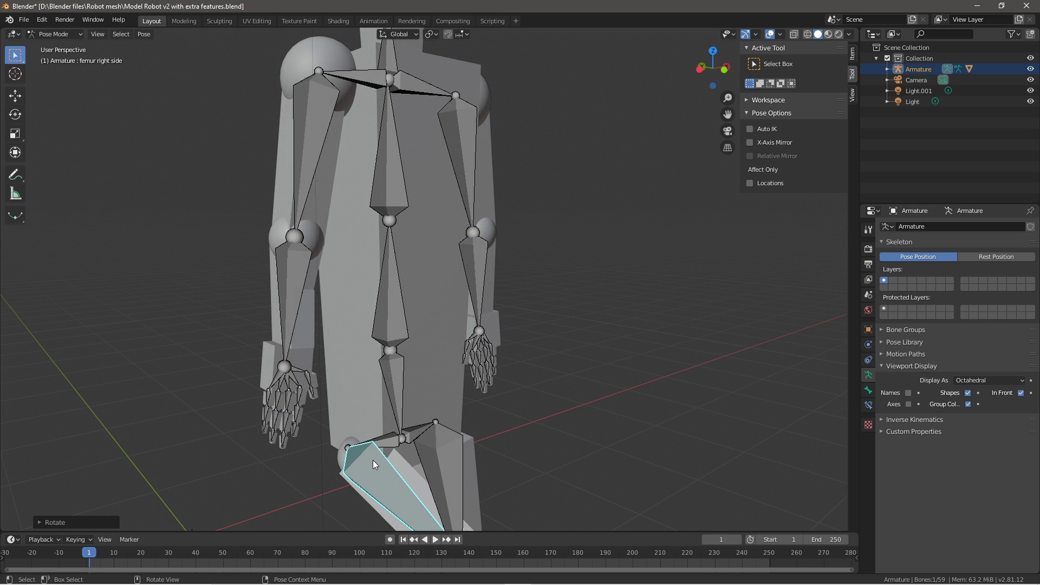
key("ctrl+z")
- Bring the pelvis and hands into view and select the left thumb bone
scroll(529, 435, "down", 5)
mouse_move(468, 351)
middle_mouse_down()
mouse_move(452, 370)
mouse_move(488, 357)
mouse_move(492, 340)
mouse_move(469, 341)
mouse_move(467, 354)
middle_mouse_up()
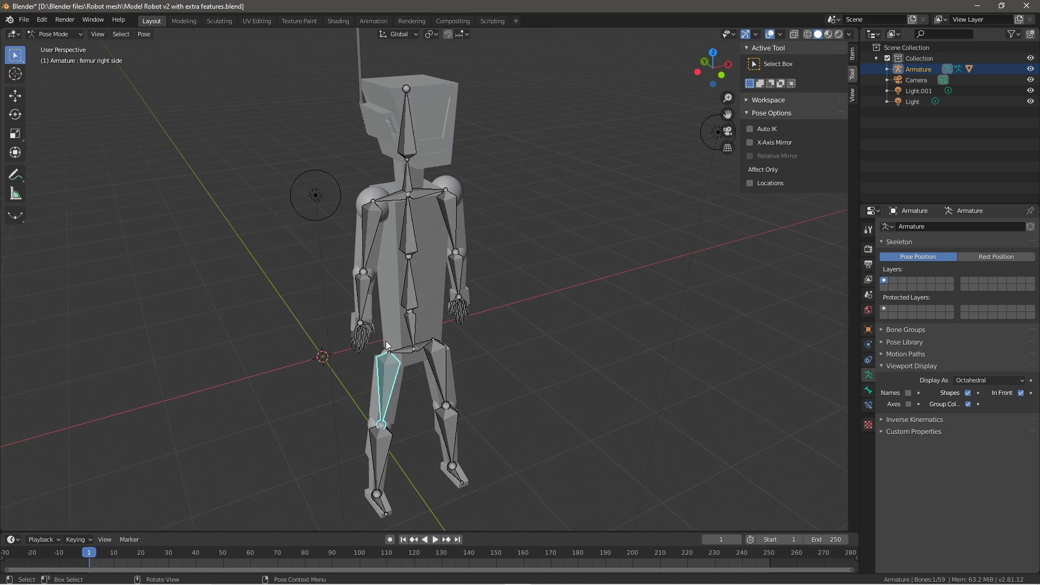
scroll(385, 383, "up", 10)
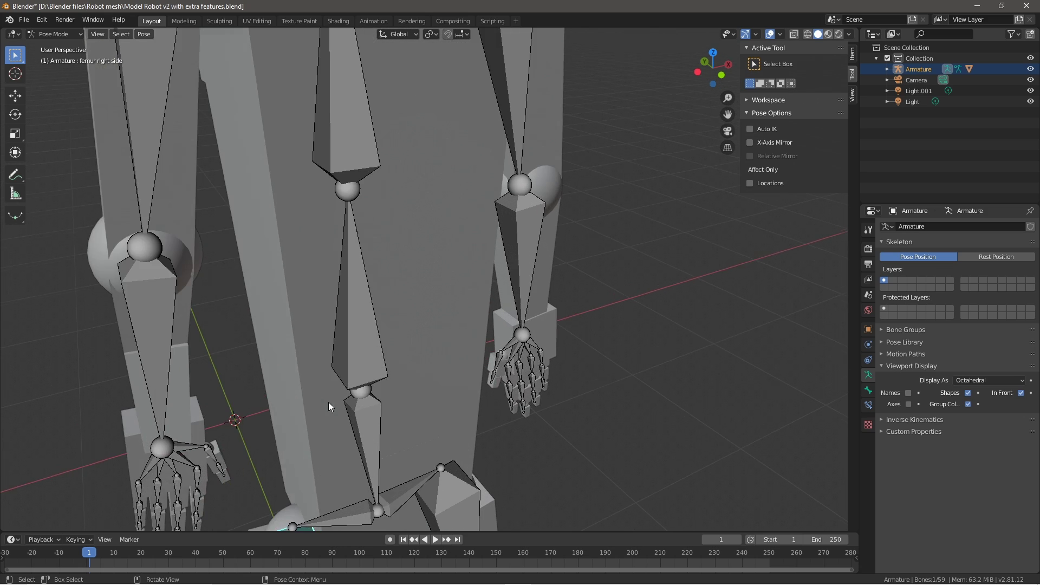
middle_click_drag(329, 402, 293, 323)
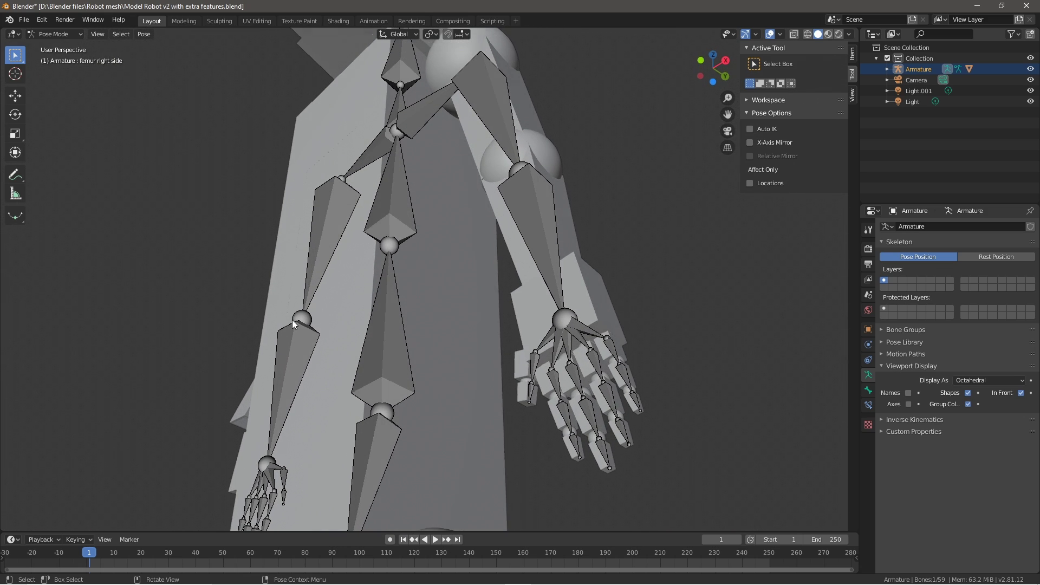
left_click(531, 387)
- In Object Mode, select the robot mesh and step through its vertex groups to index finger left side
left_click(49, 35)
left_click(53, 47)
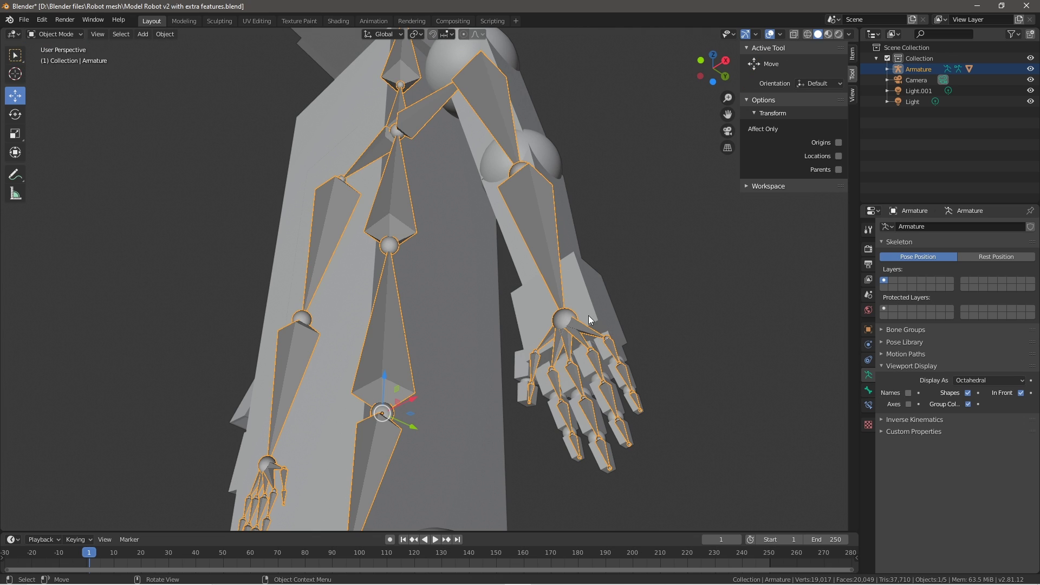
left_click(520, 292)
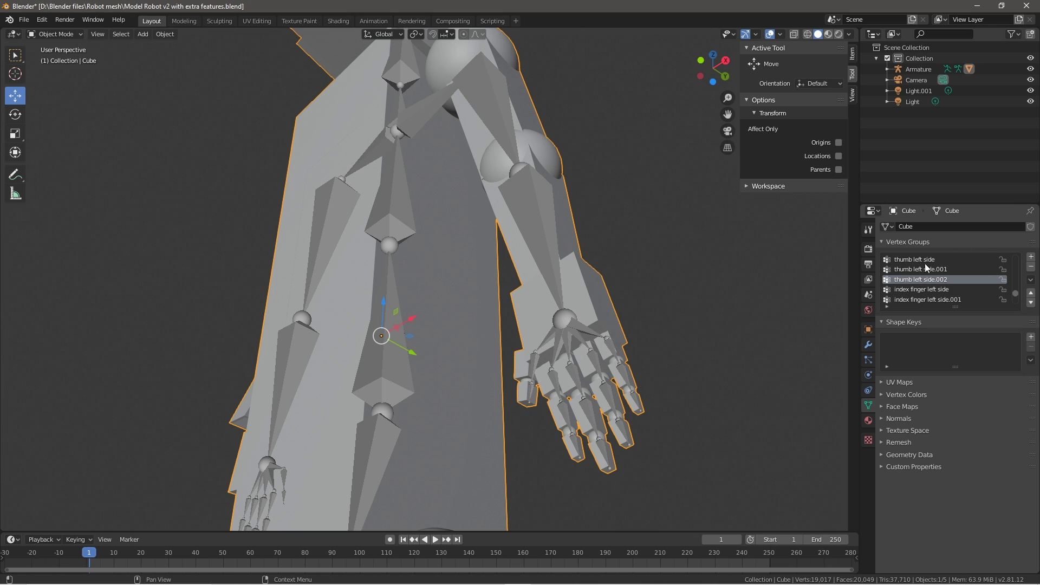
left_click(908, 263)
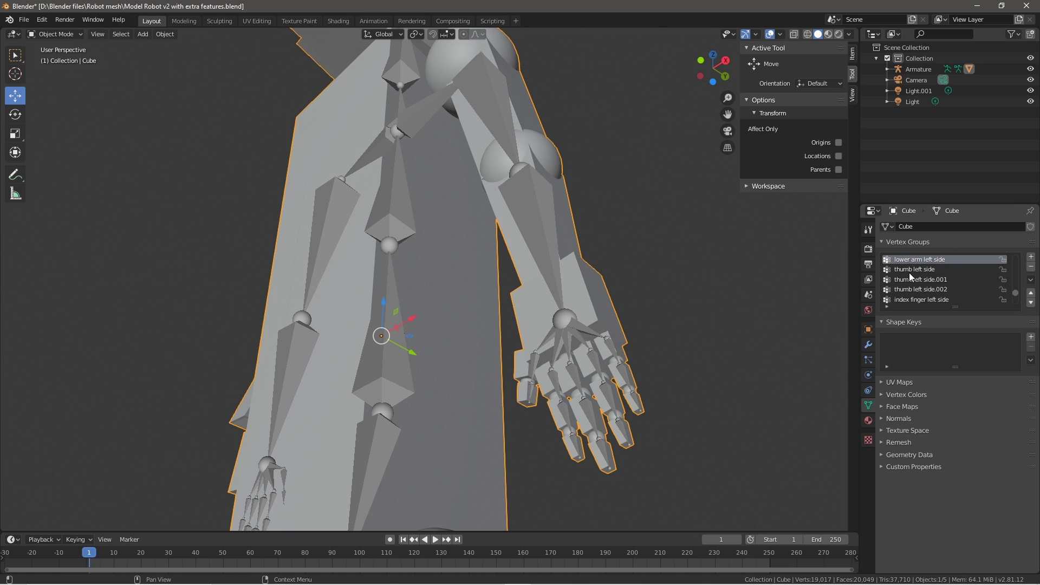
left_click(909, 271)
scroll(906, 277, "up", 1)
left_click(904, 289)
left_click(911, 299)
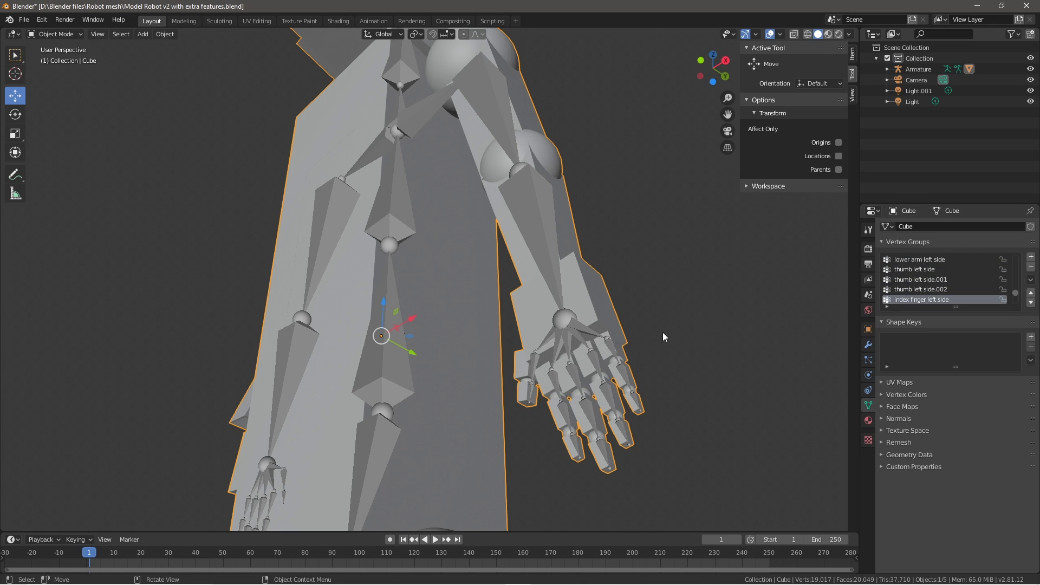
- Orbit and zoom around the robot's arms to frontal and overhead views
scroll(662, 333, "up", 1)
scroll(563, 400, "down", 3)
scroll(558, 398, "up", 6)
scroll(559, 397, "down", 4)
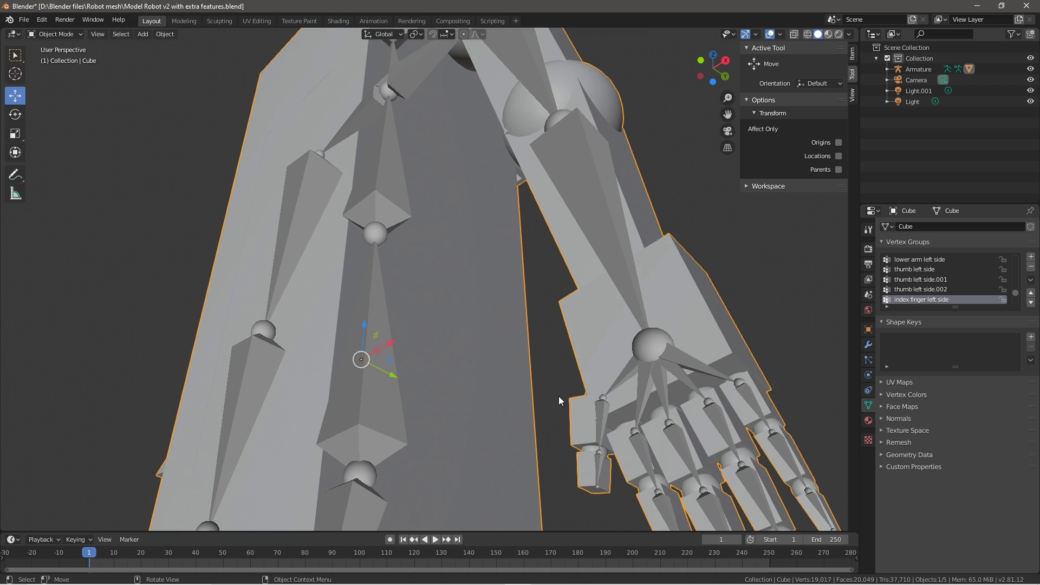
scroll(559, 394, "down", 1)
middle_click_drag(420, 336, 416, 357)
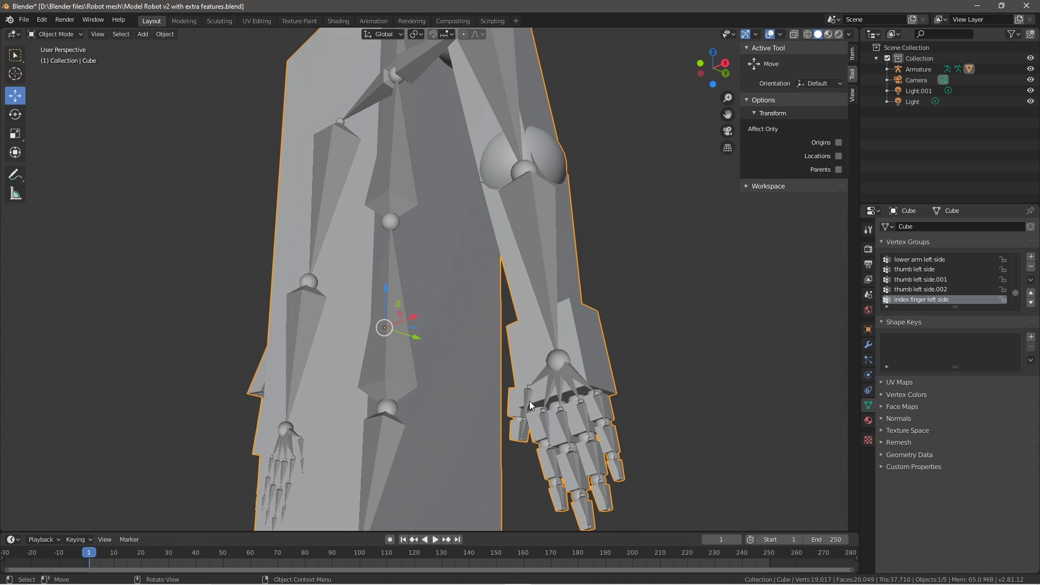
scroll(956, 277, "down", 5)
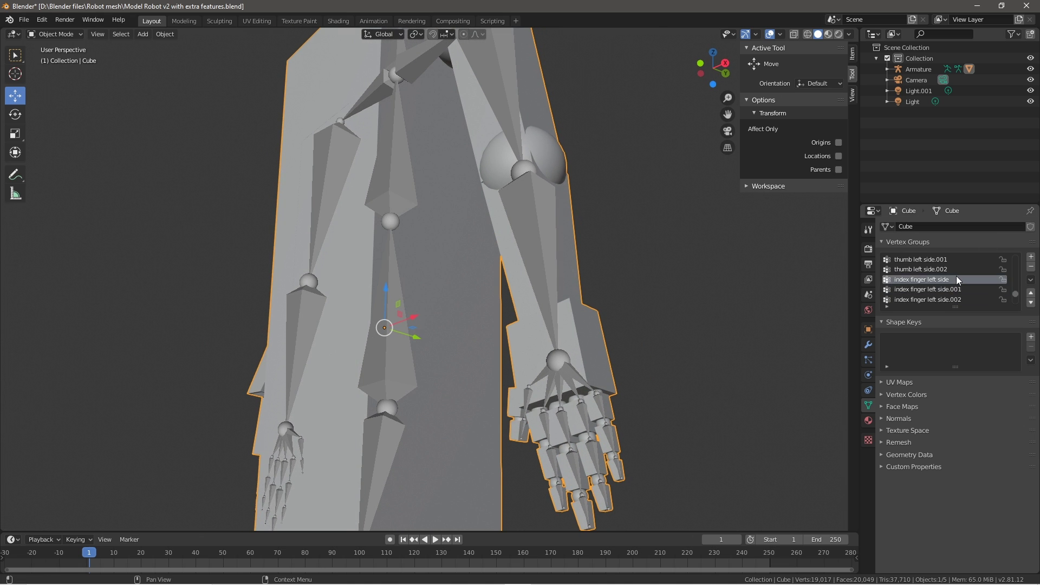
scroll(957, 277, "up", 3)
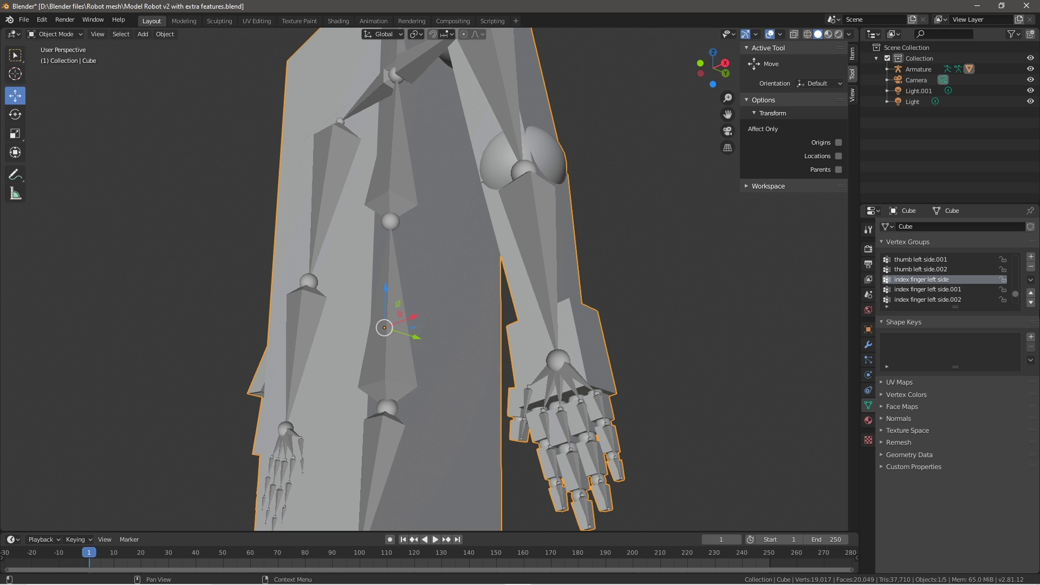
scroll(702, 362, "down", 3)
scroll(626, 342, "up", 2)
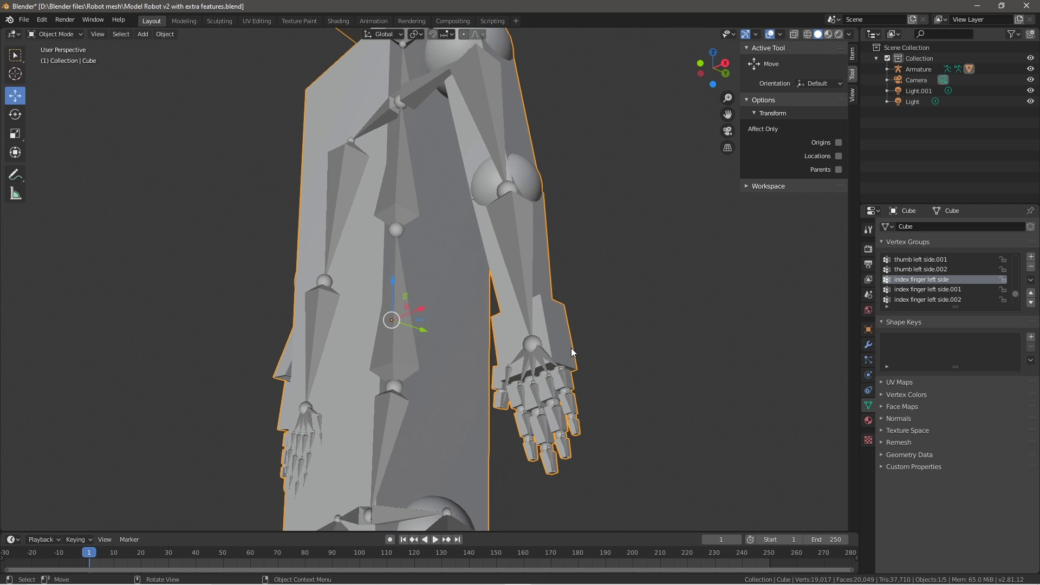
middle_click_drag(571, 348, 627, 383)
scroll(626, 383, "down", 3)
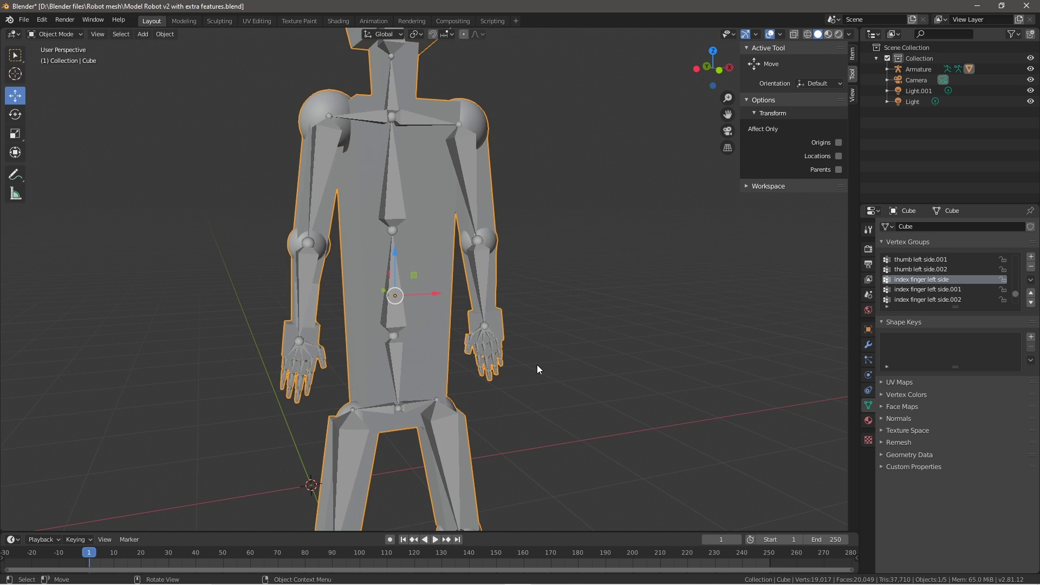
scroll(537, 366, "up", 3)
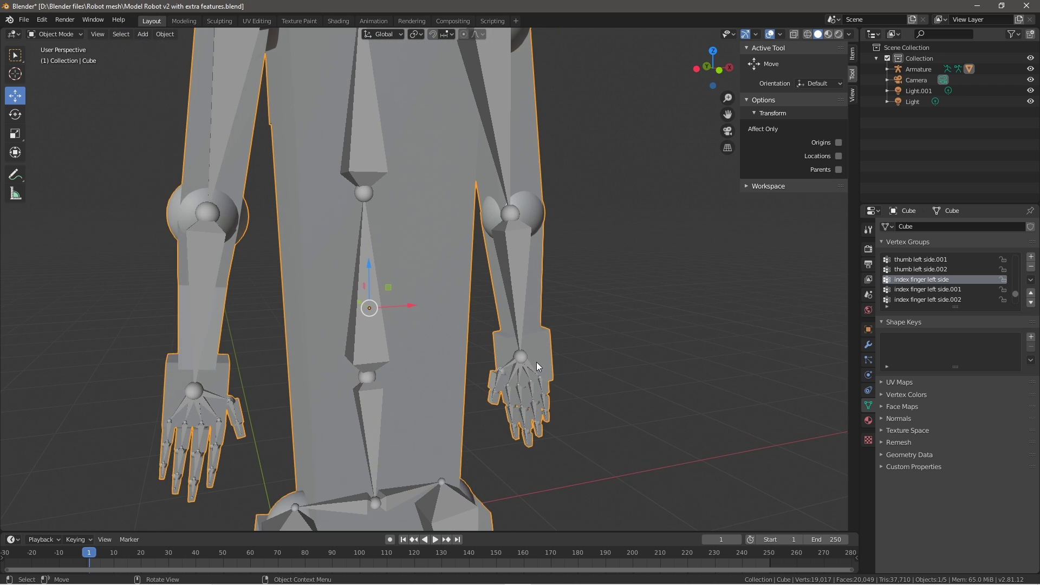
scroll(538, 354, "down", 1)
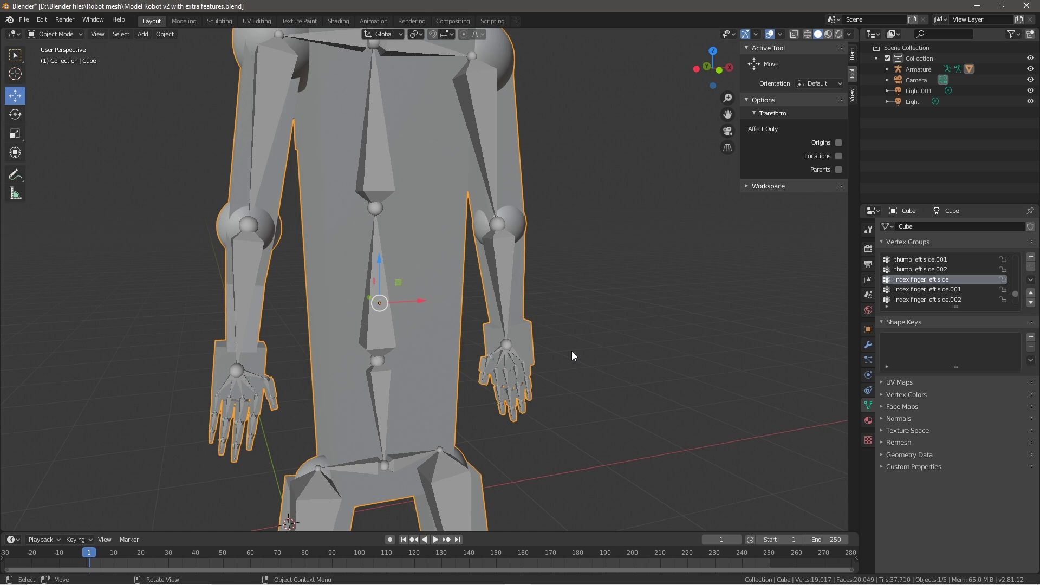
scroll(534, 341, "down", 1)
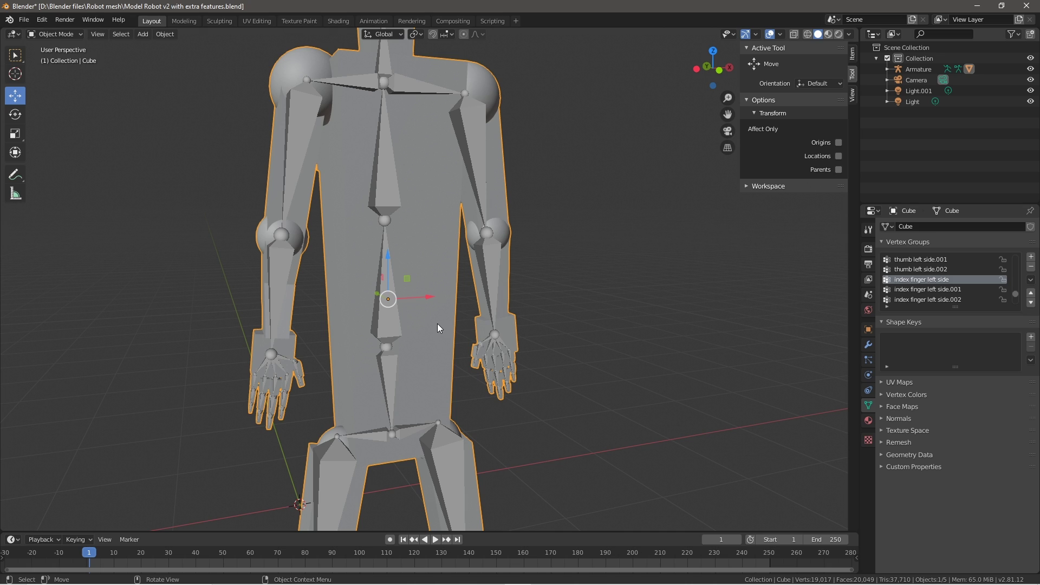
scroll(437, 324, "down", 3)
scroll(438, 323, "up", 2)
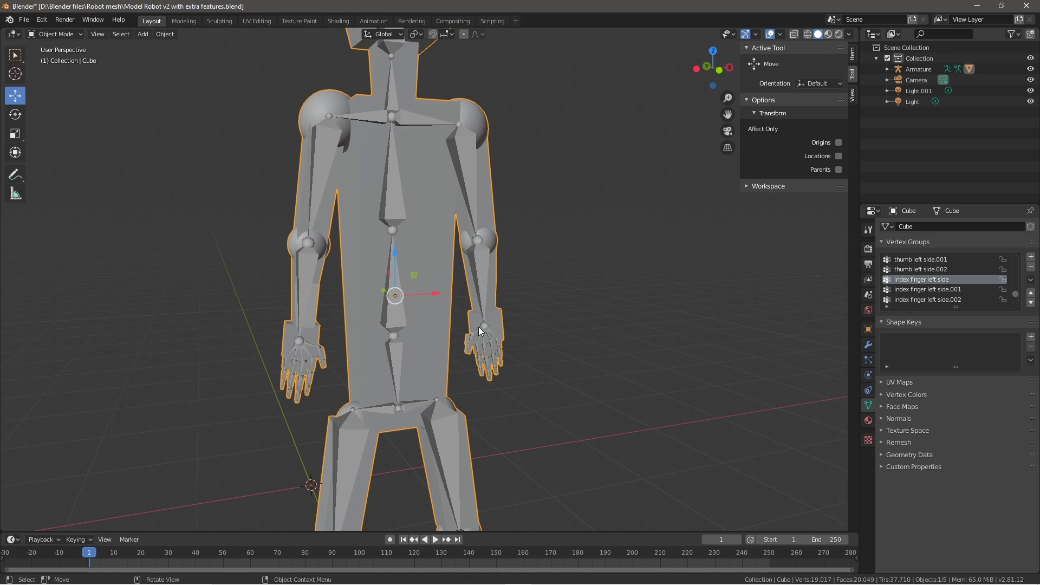
middle_click_drag(421, 323, 458, 363)
left_click(46, 37)
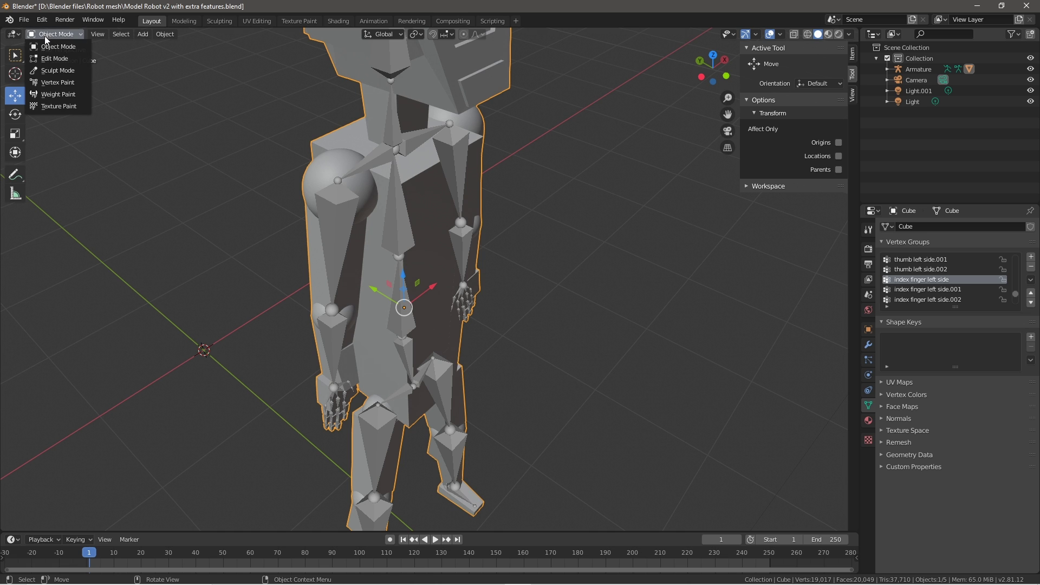
left_click(68, 93)
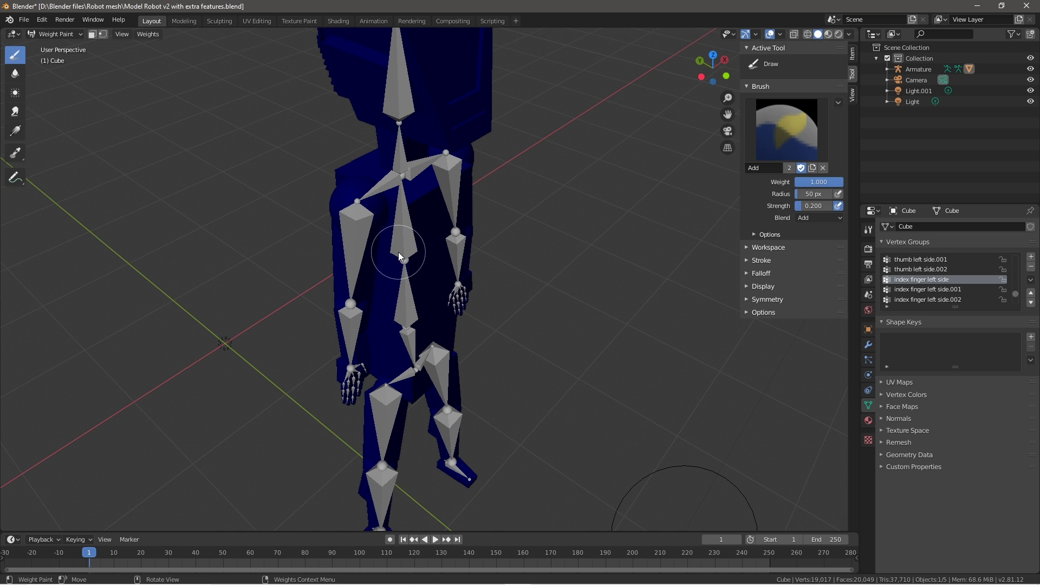
mouse_move(398, 253)
middle_mouse_down()
mouse_move(485, 272)
mouse_move(392, 257)
mouse_move(379, 208)
mouse_move(418, 206)
middle_mouse_up()
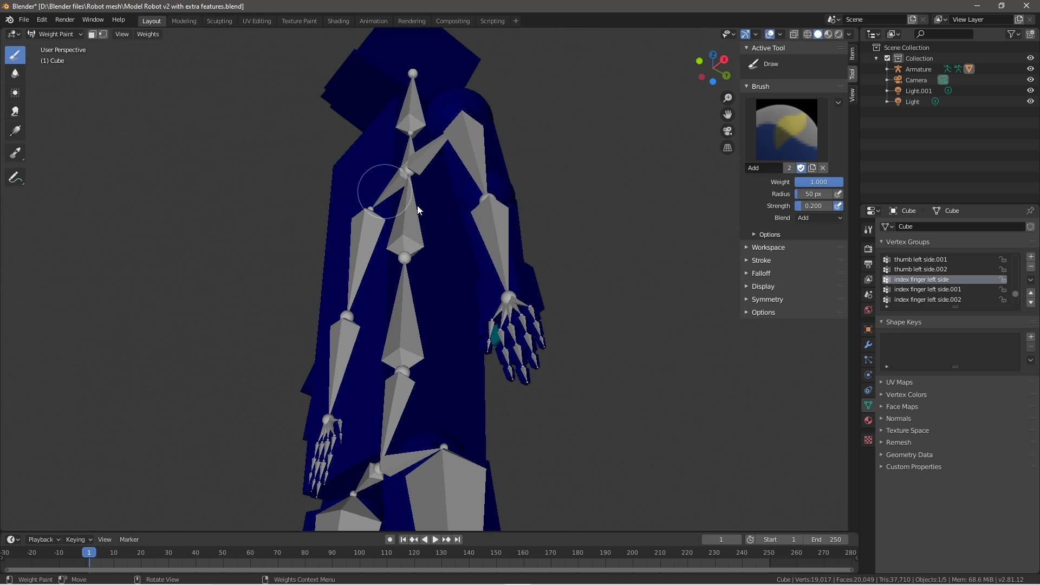
scroll(590, 320, "up", 5)
middle_click_drag(607, 387, 599, 504)
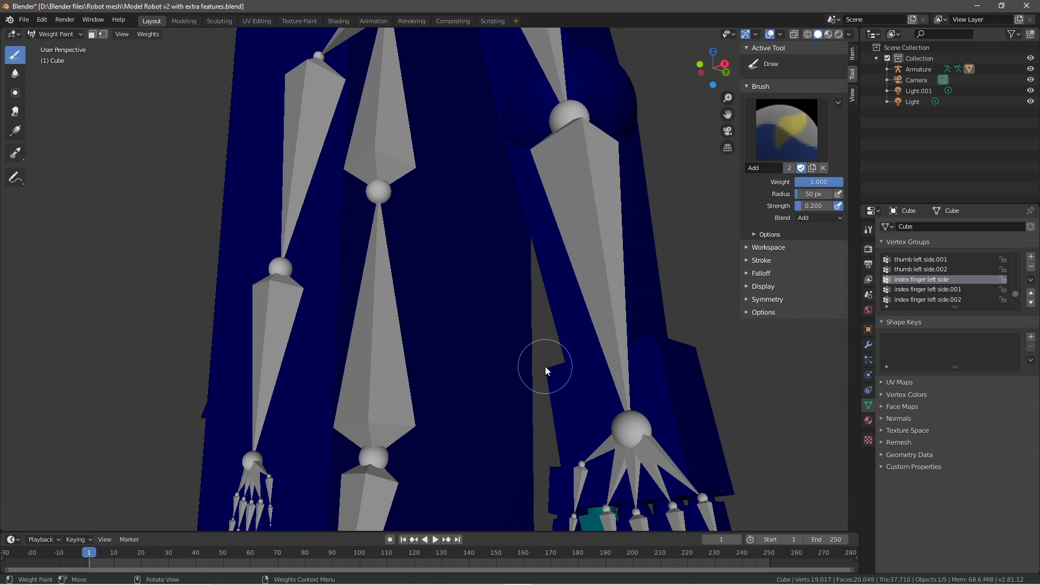
scroll(546, 372, "down", 5)
middle_click_drag(487, 313, 589, 352)
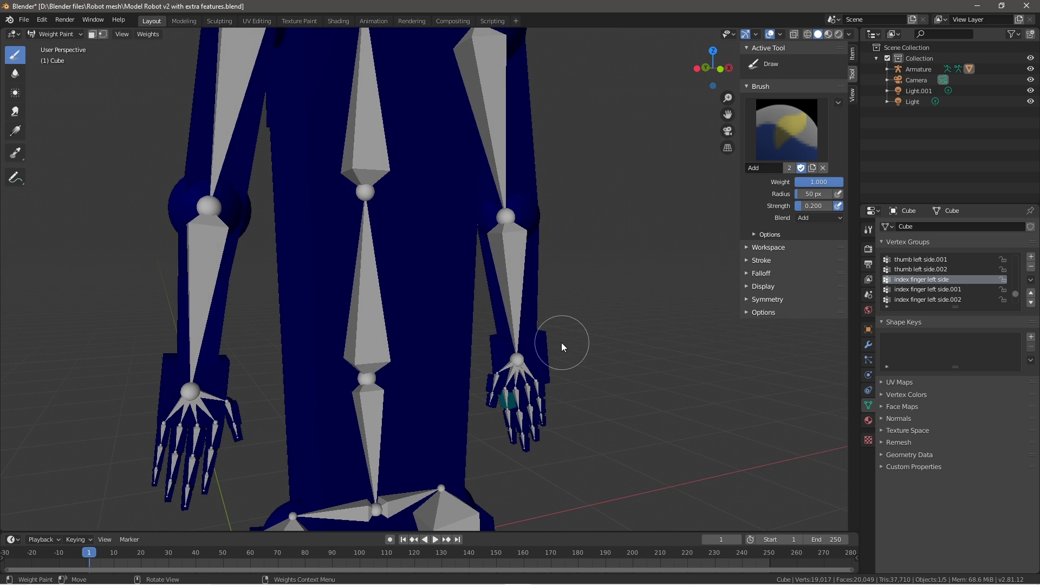
scroll(561, 342, "down", 4)
scroll(535, 338, "up", 3)
left_click(57, 35)
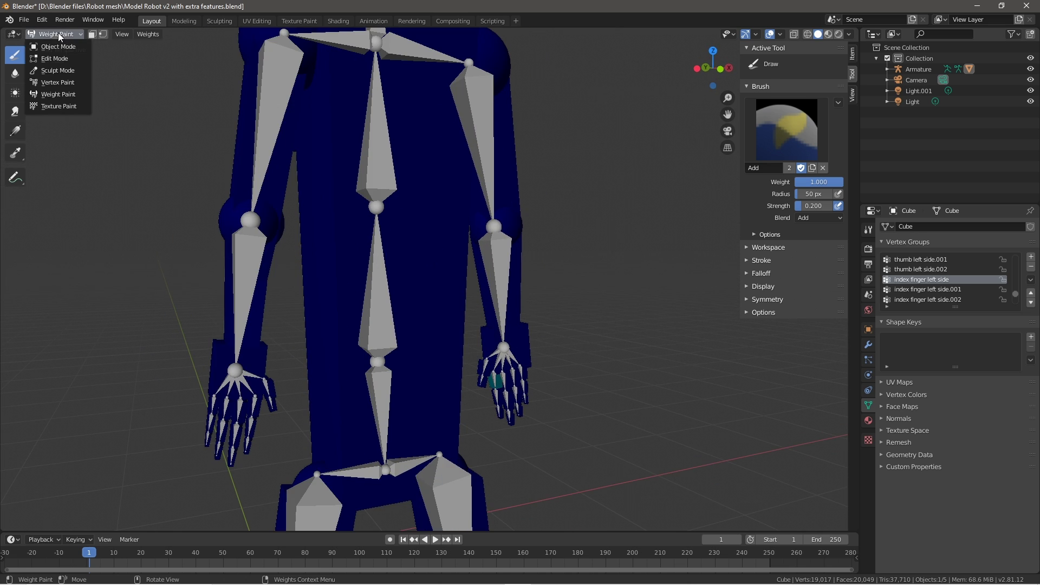
left_click(58, 46)
scroll(422, 323, "down", 4)
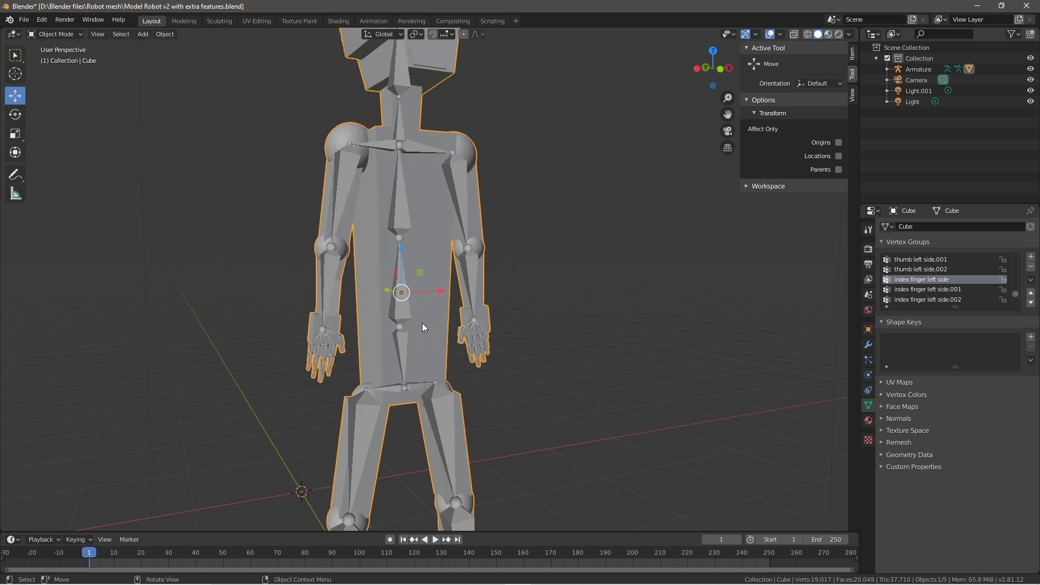
scroll(405, 240, "up", 1)
middle_click_drag(405, 240, 443, 290)
scroll(412, 228, "up", 3)
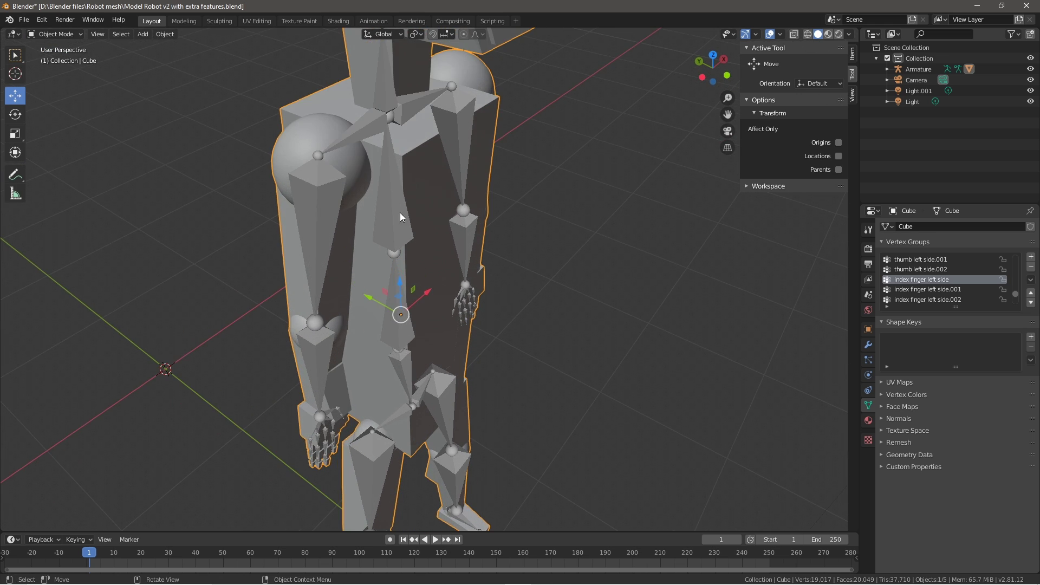
scroll(955, 296, "down", 1)
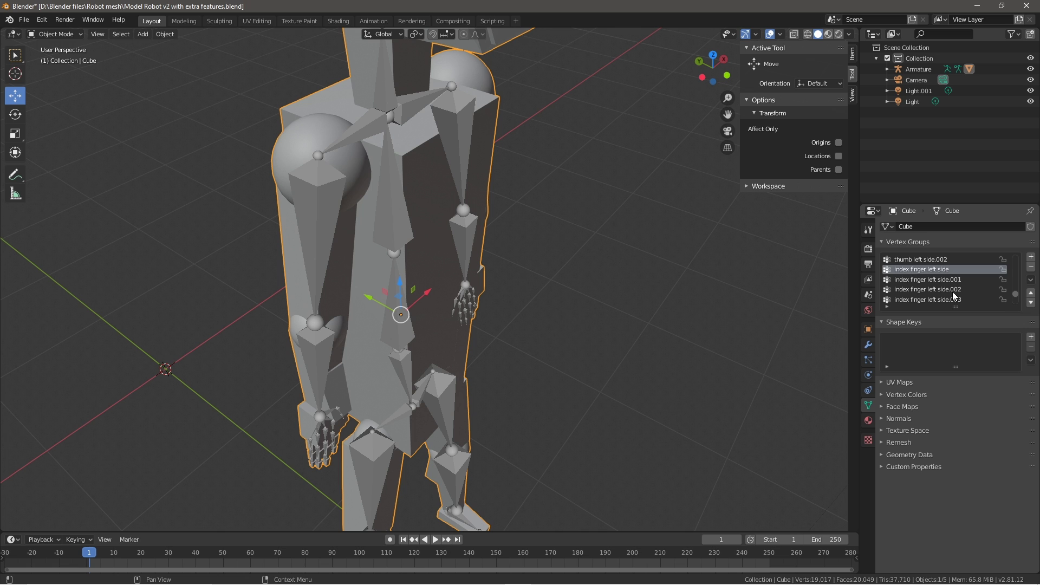
scroll(955, 293, "up", 1)
scroll(954, 281, "down", 2)
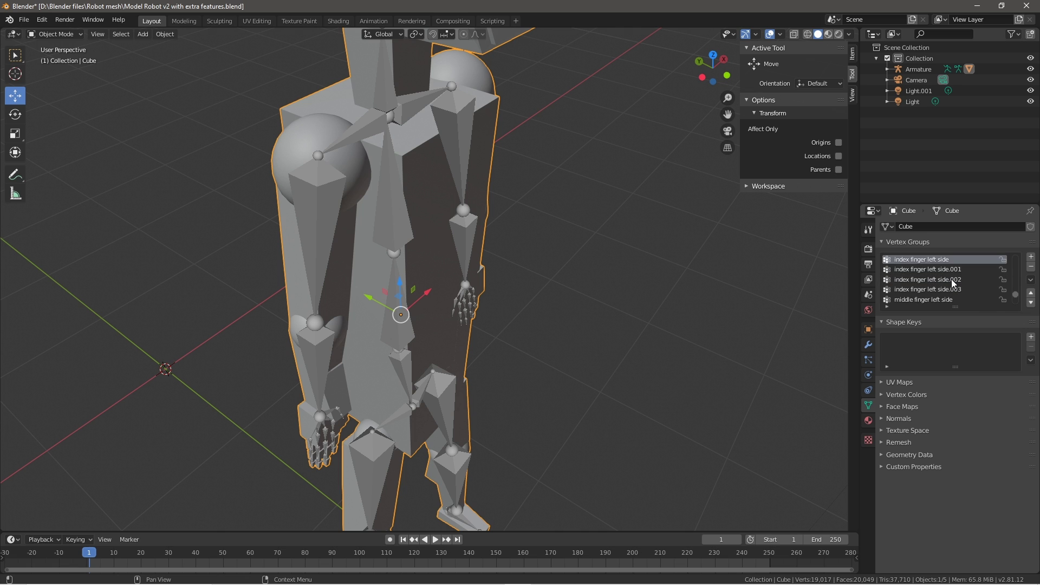
scroll(955, 282, "up", 2)
middle_click_drag(406, 275, 521, 274)
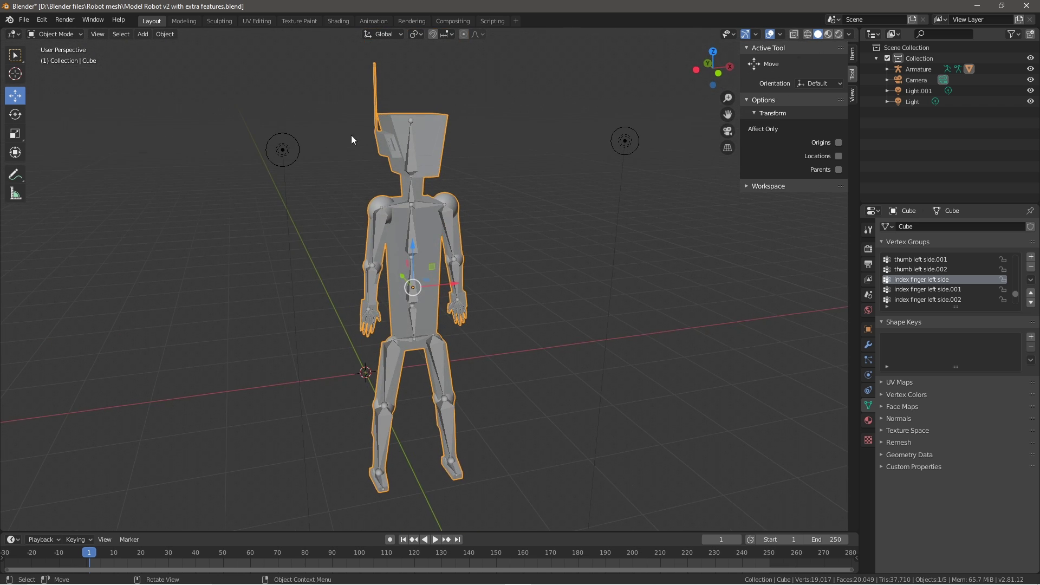
scroll(498, 281, "down", 2)
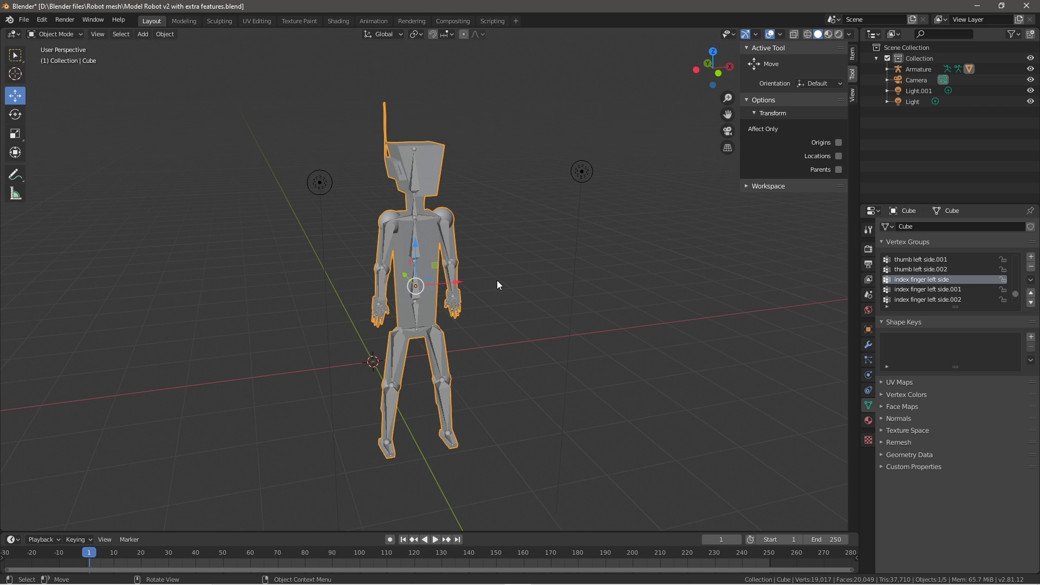
scroll(510, 260, "up", 1)
mouse_move(487, 249)
middle_mouse_down()
mouse_move(485, 267)
mouse_move(498, 270)
mouse_move(488, 265)
middle_mouse_up()
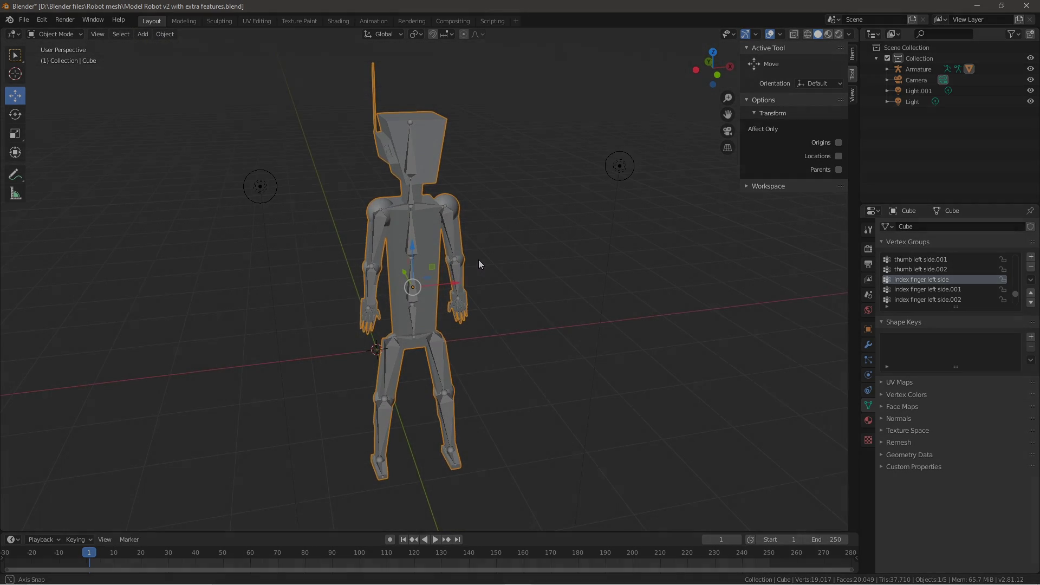